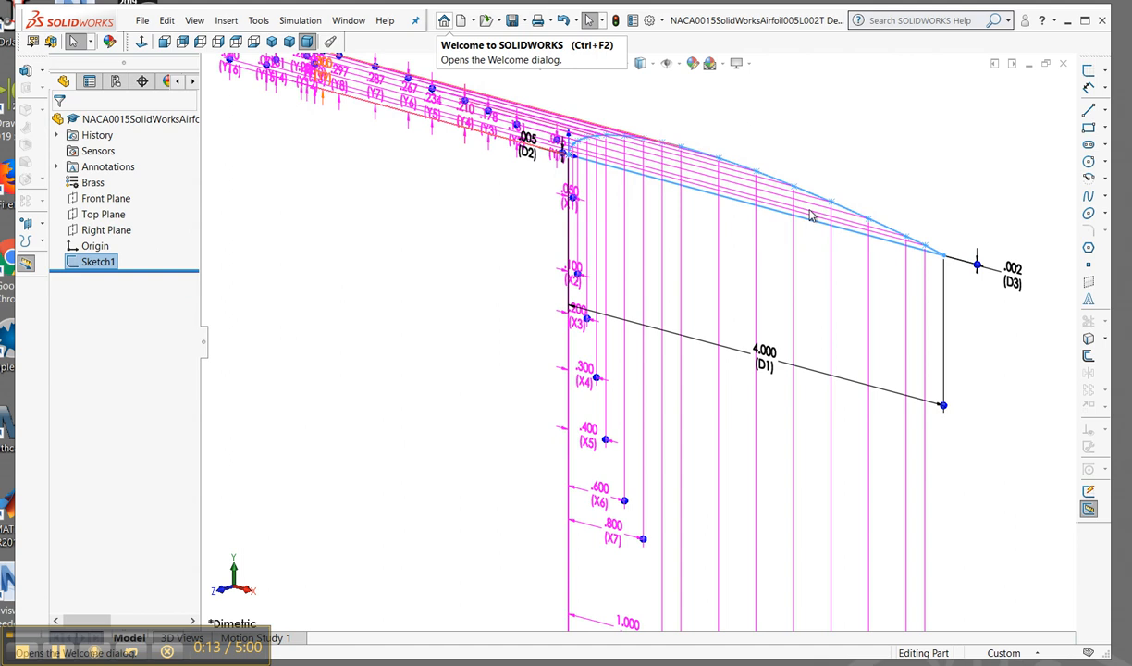
# Extrude the closed airfoil half-profile to a blind depth of 10 in.
pyautogui.click(401, 250)
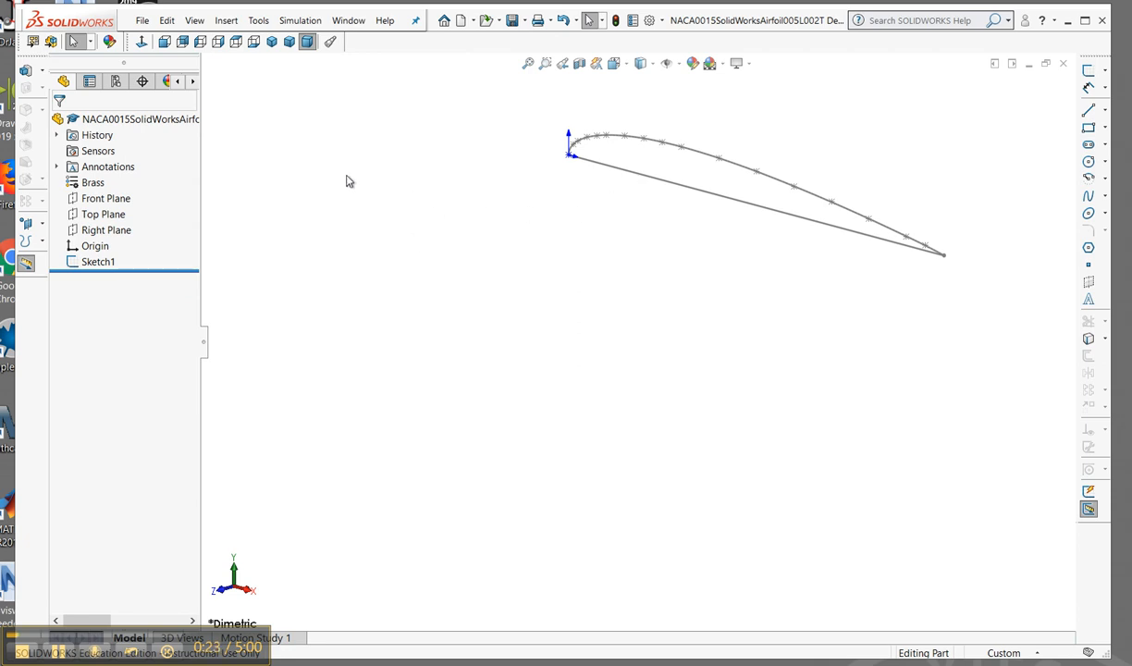
pyautogui.click(28, 72)
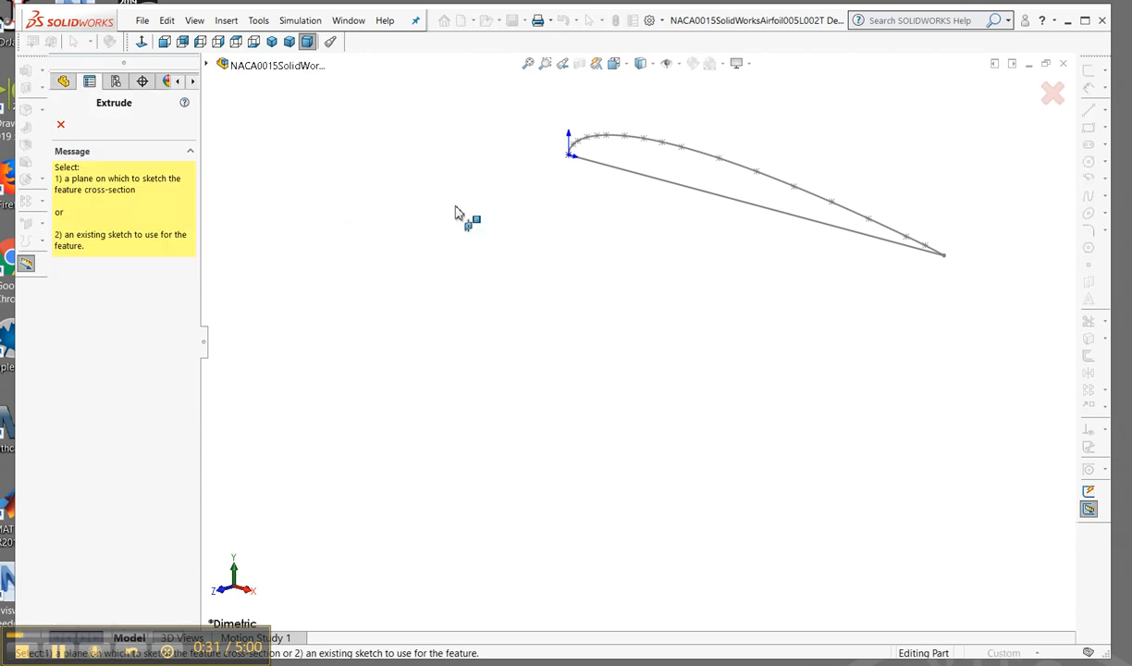
pyautogui.click(650, 185)
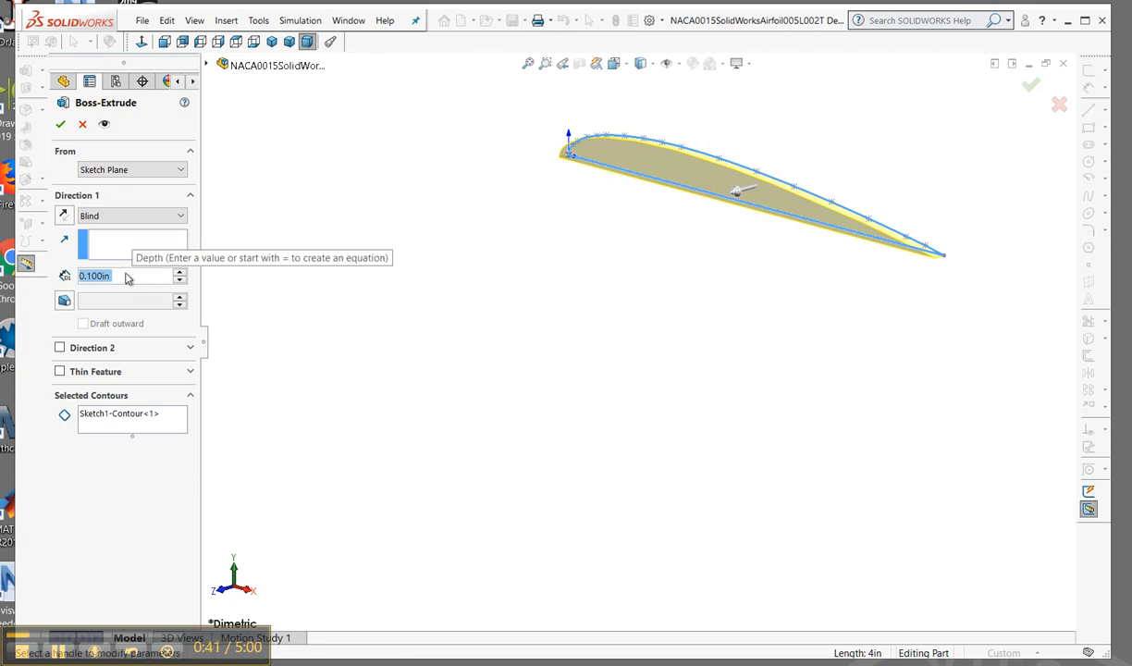
pyautogui.write('10')
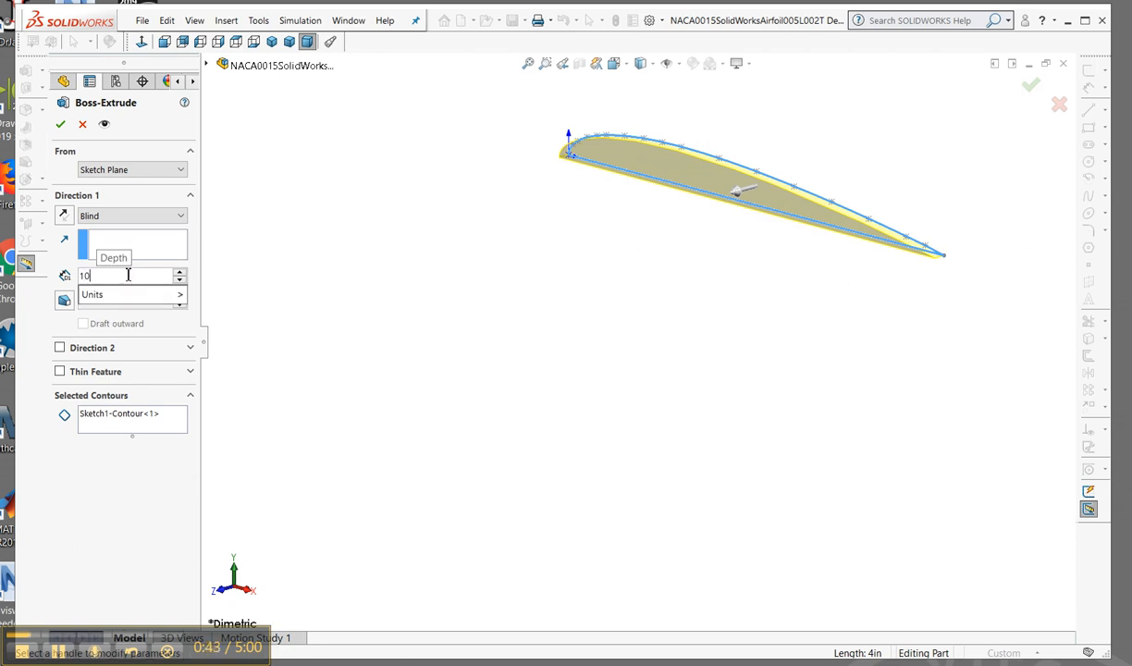
pyautogui.press('Return')
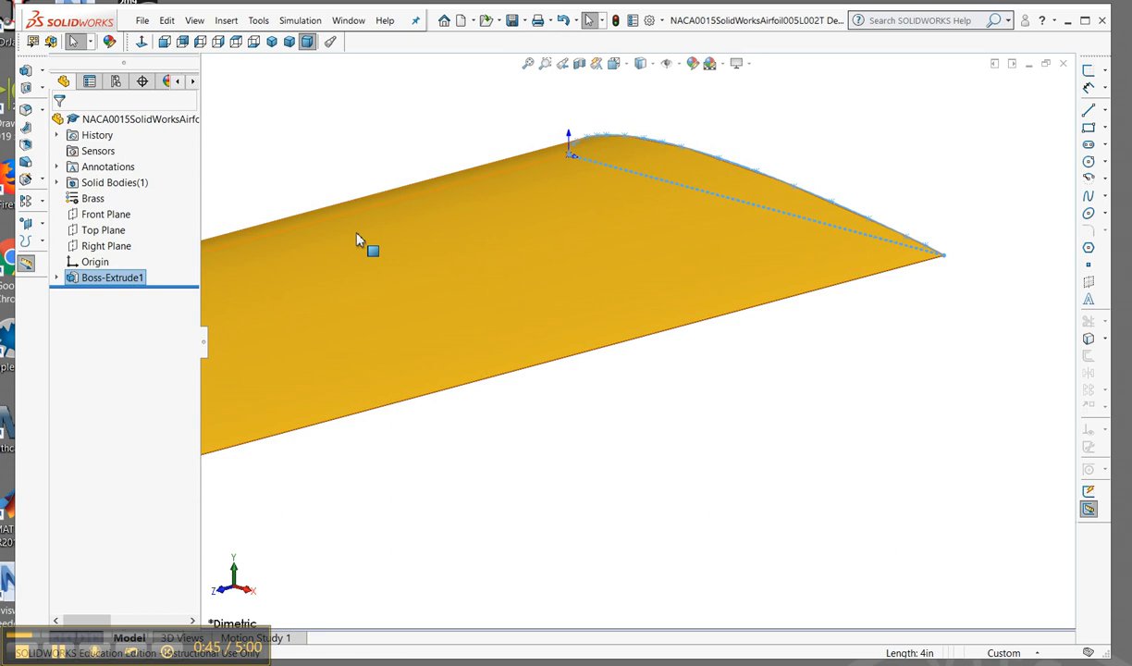
pyautogui.click(533, 66)
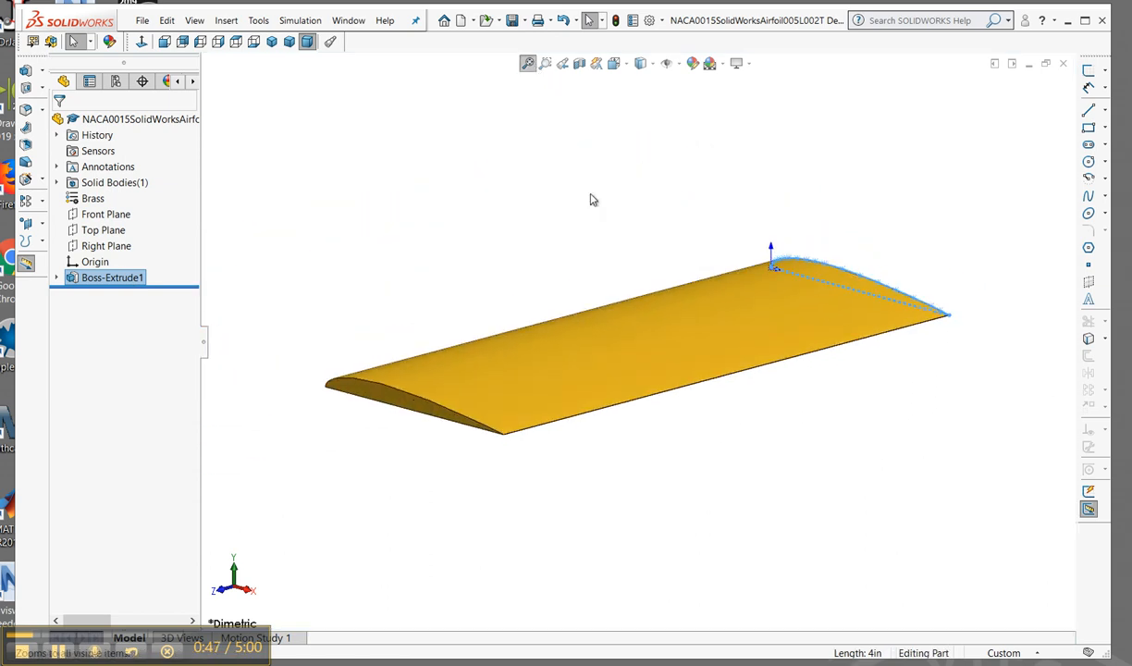
pyautogui.click(572, 202)
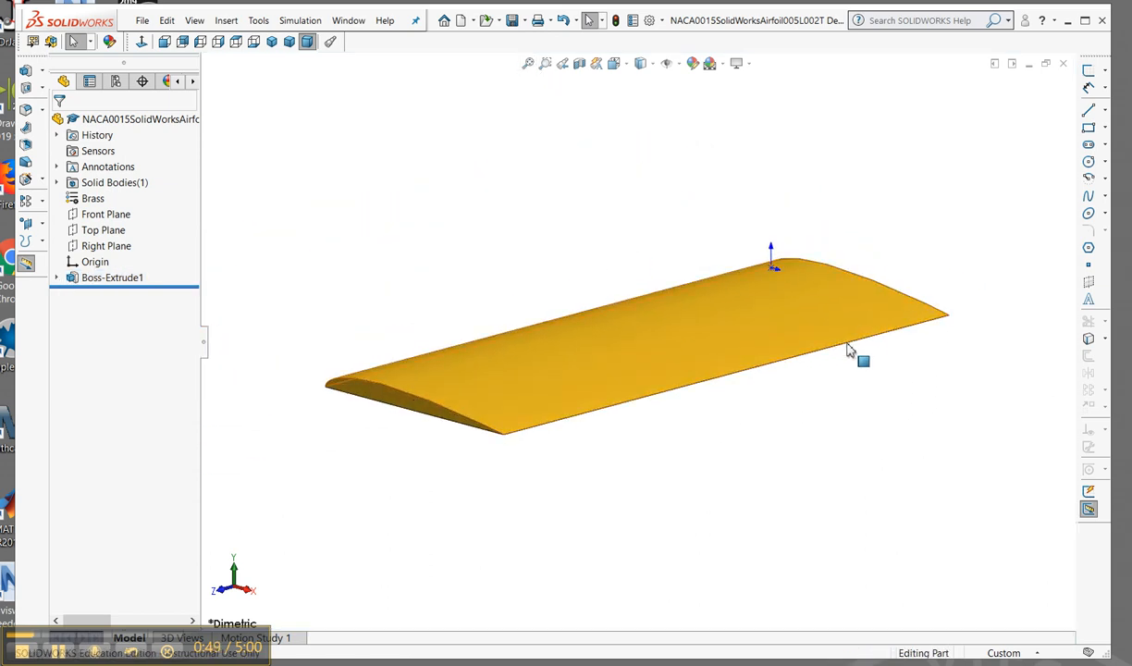
# Check the length of the extrusion's trailing edge and undo the airfoil extrusion.
pyautogui.click(809, 362)
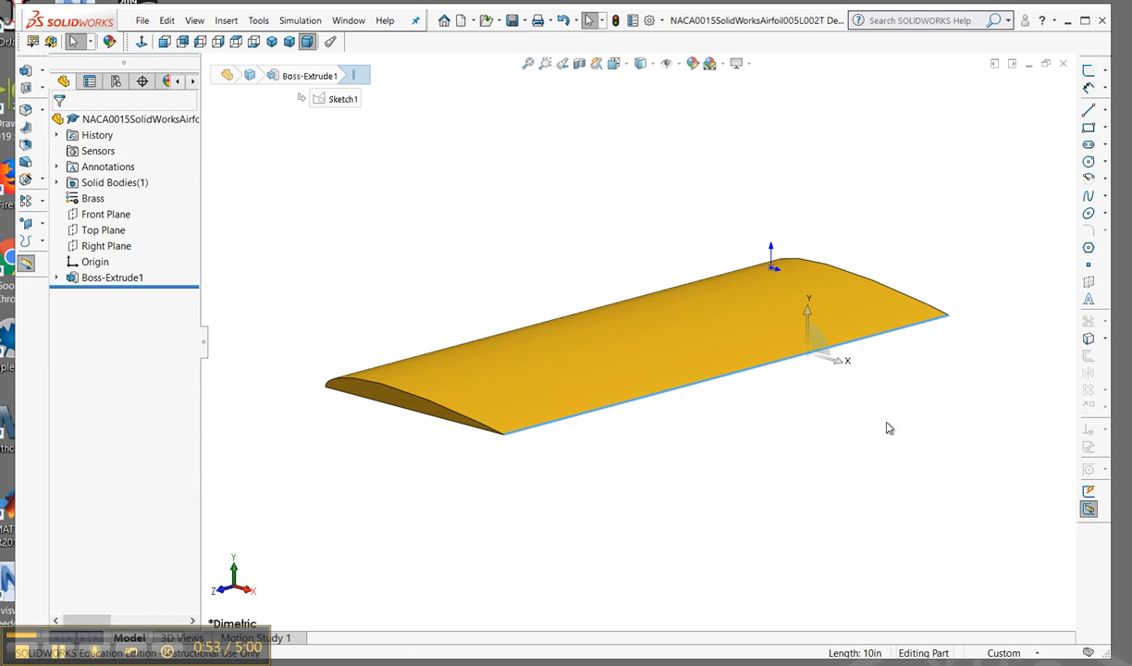
pyautogui.click(815, 392)
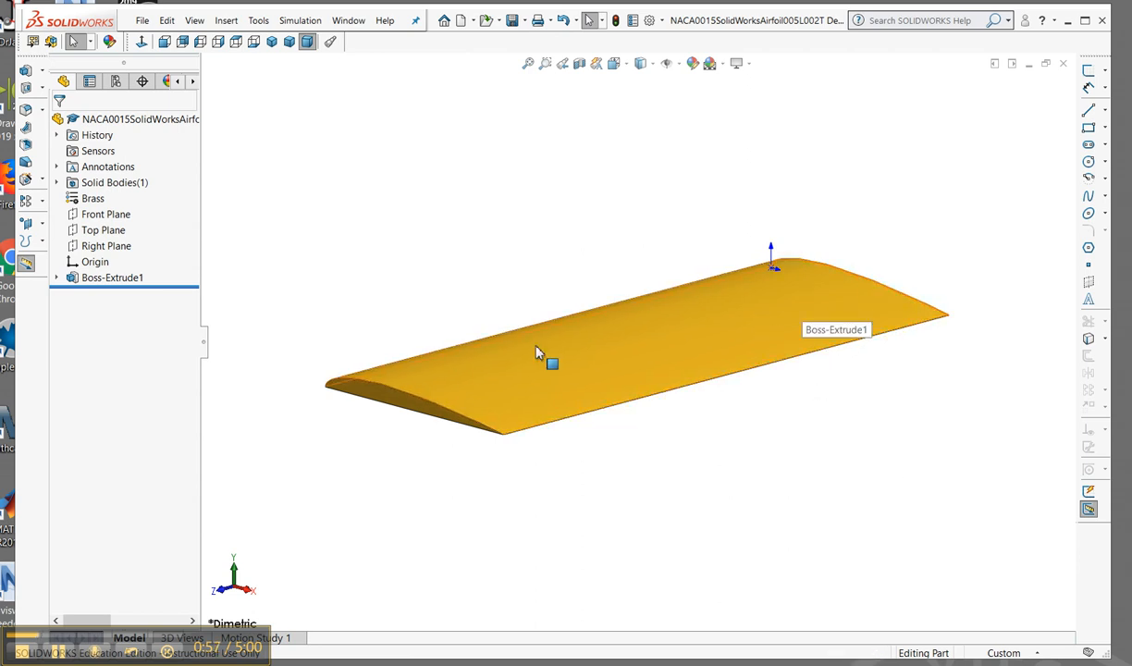
pyautogui.click(564, 21)
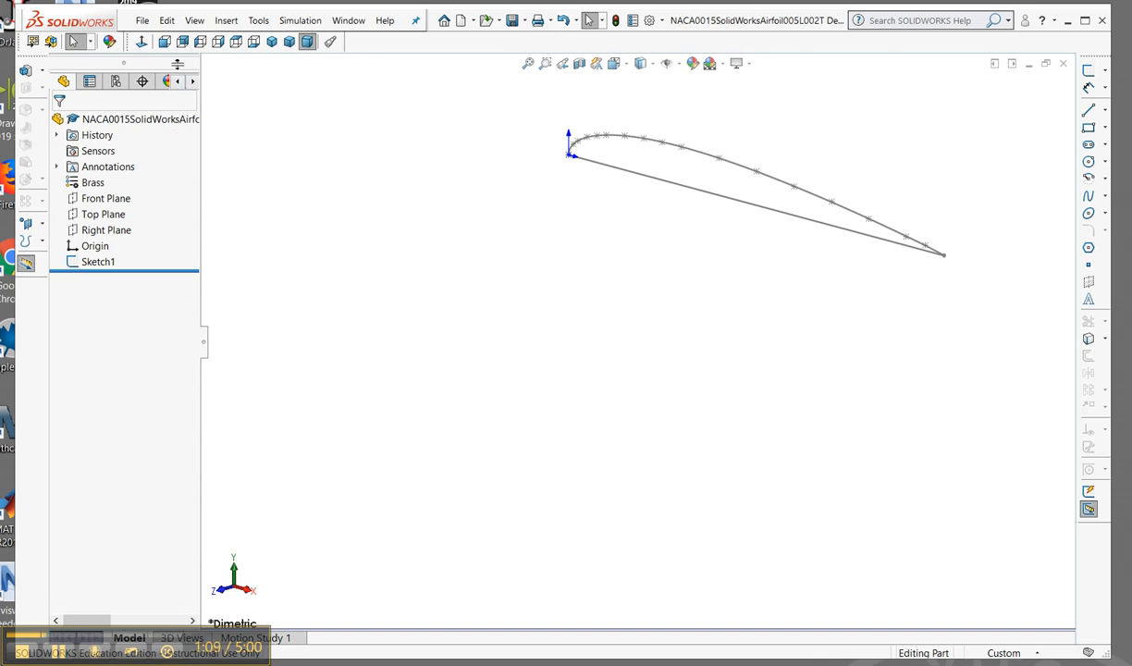
# Start a new sketch on the Front Plane, viewed from the front.
pyautogui.click(164, 42)
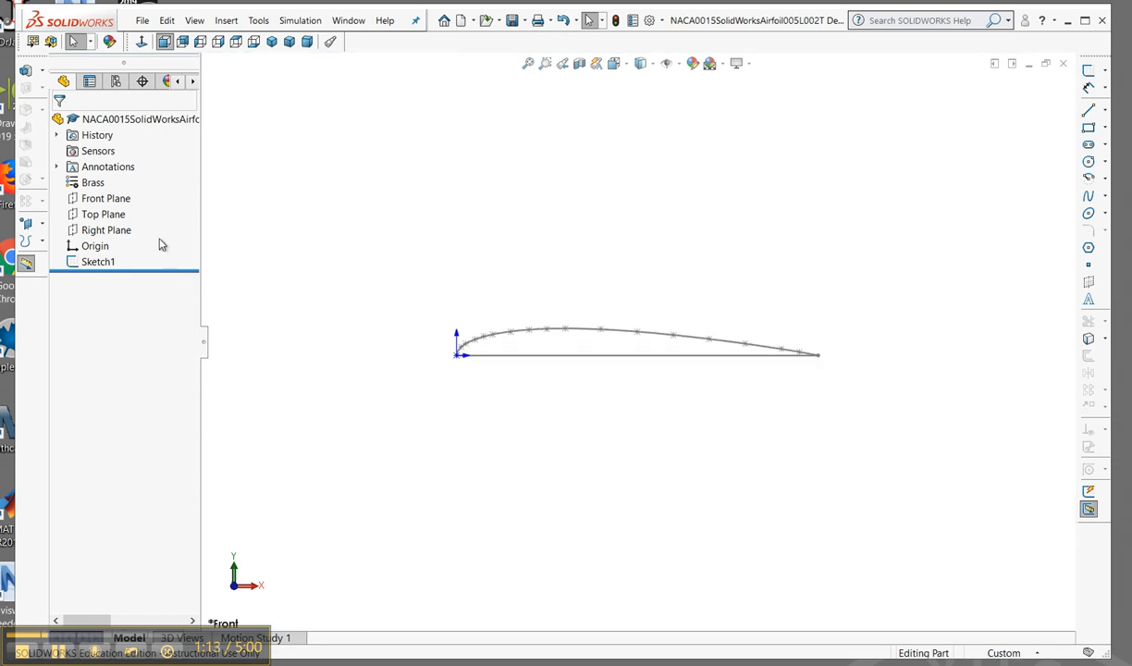
pyautogui.click(98, 199)
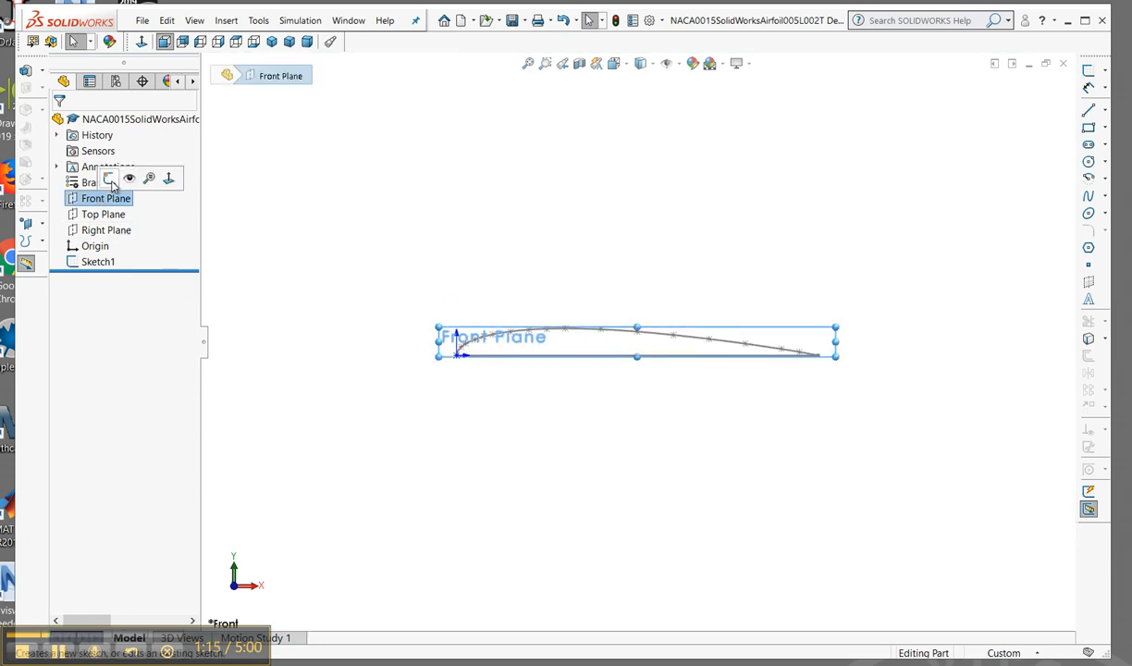
pyautogui.click(110, 181)
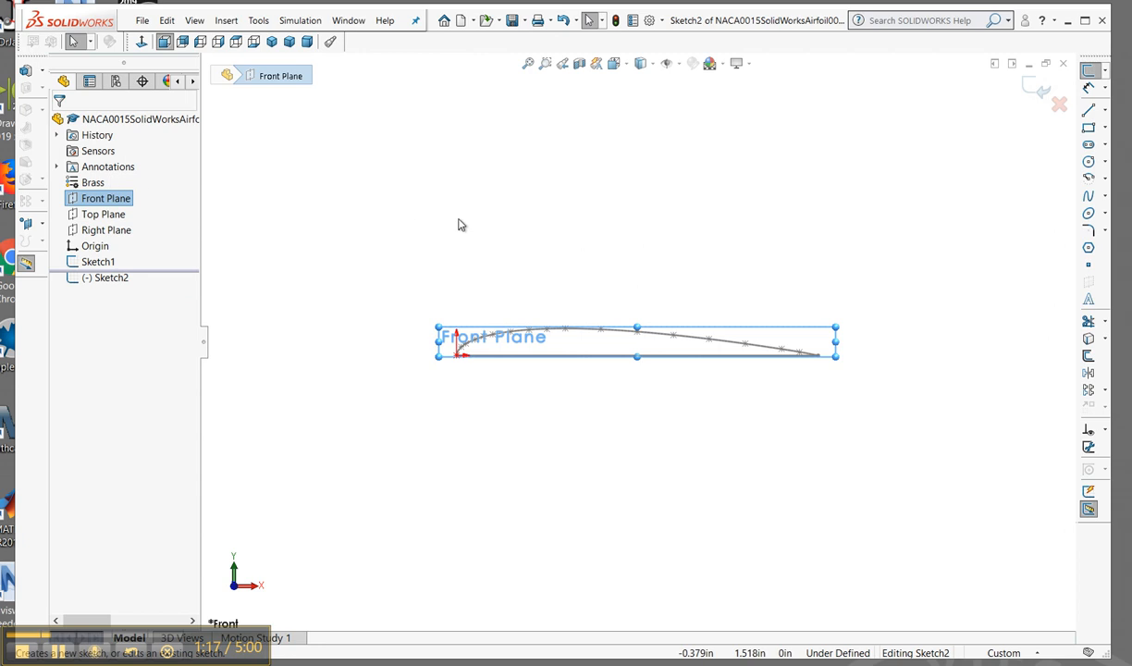
pyautogui.click(551, 225)
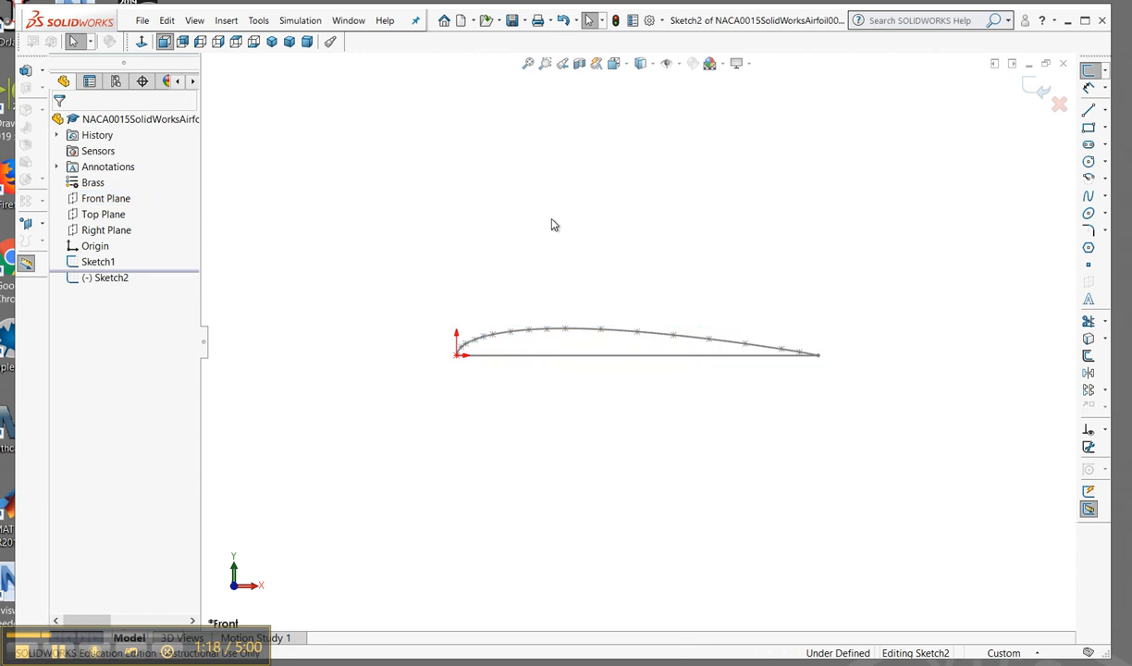
# Sketch a vertical centerline about 1.59 in long, ahead of the airfoil's leading edge.
pyautogui.click(1105, 115)
pyautogui.click(1075, 129)
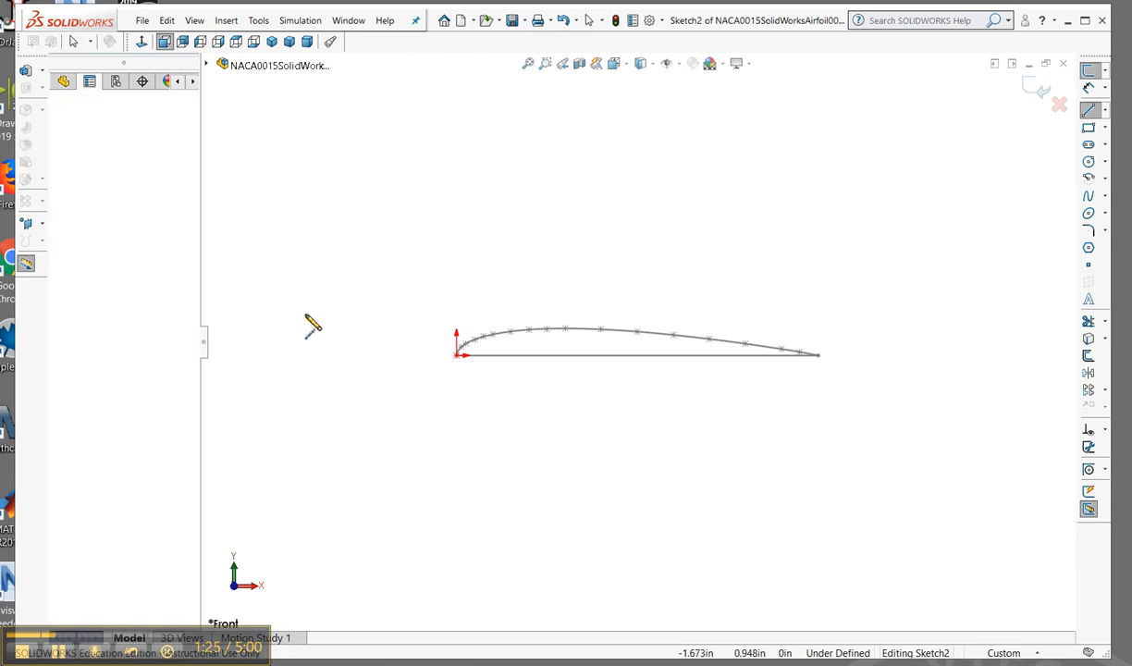
pyautogui.click(306, 270)
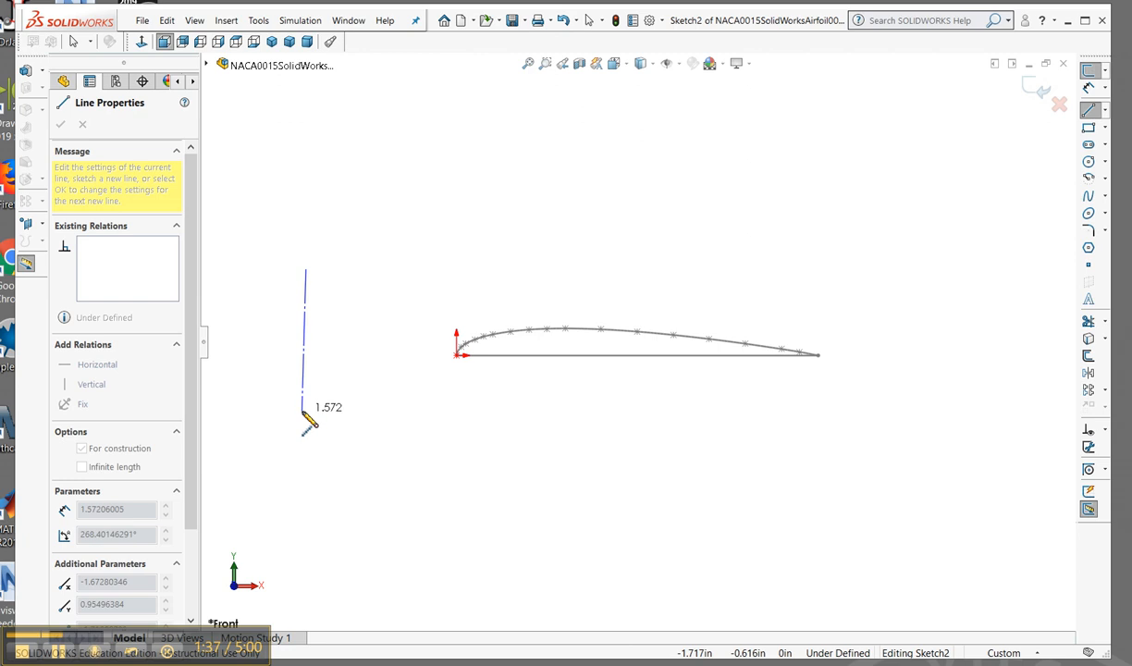
pyautogui.click(307, 412)
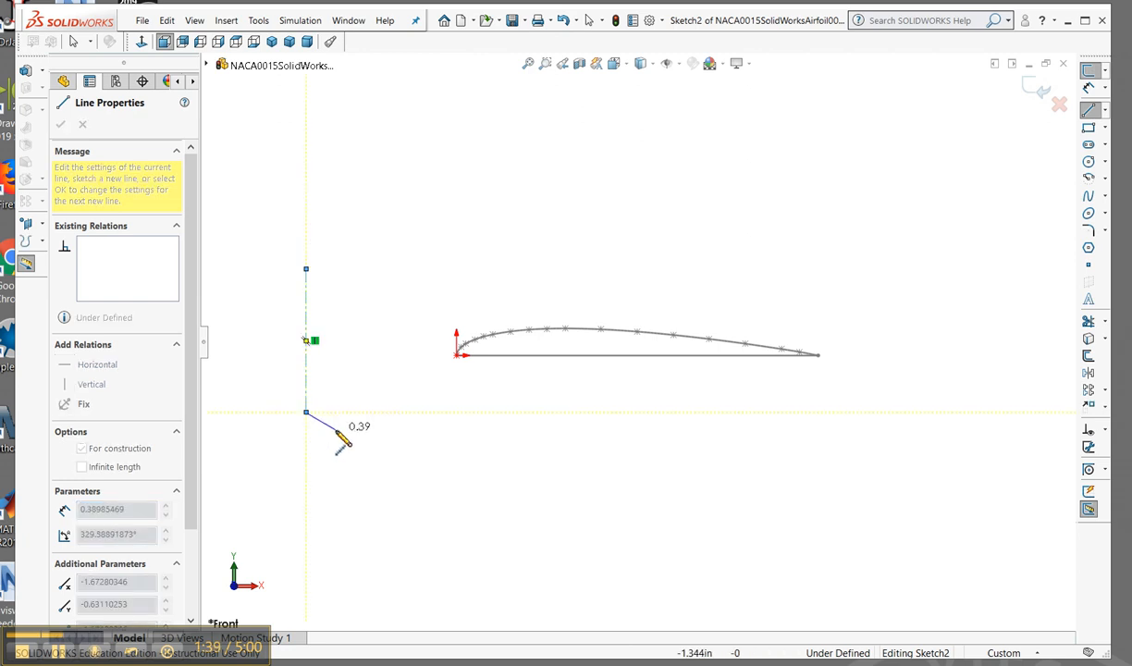
pyautogui.press('Escape')
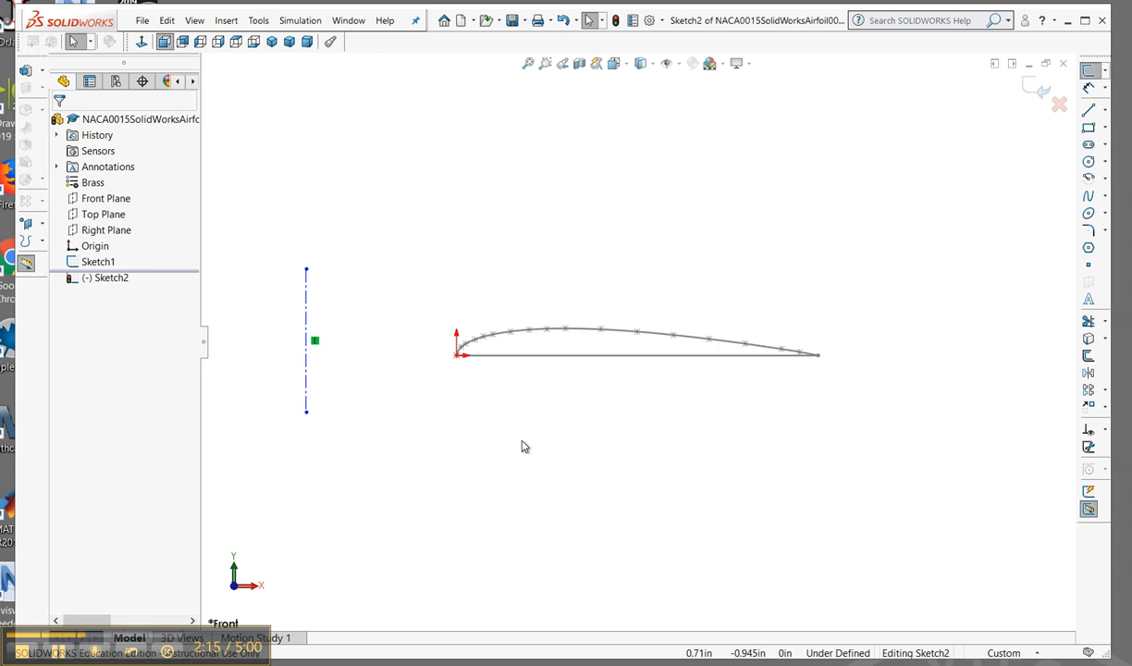
# Dimension the centerline 2 in from the origin and exit the sketch.
pyautogui.click(1090, 89)
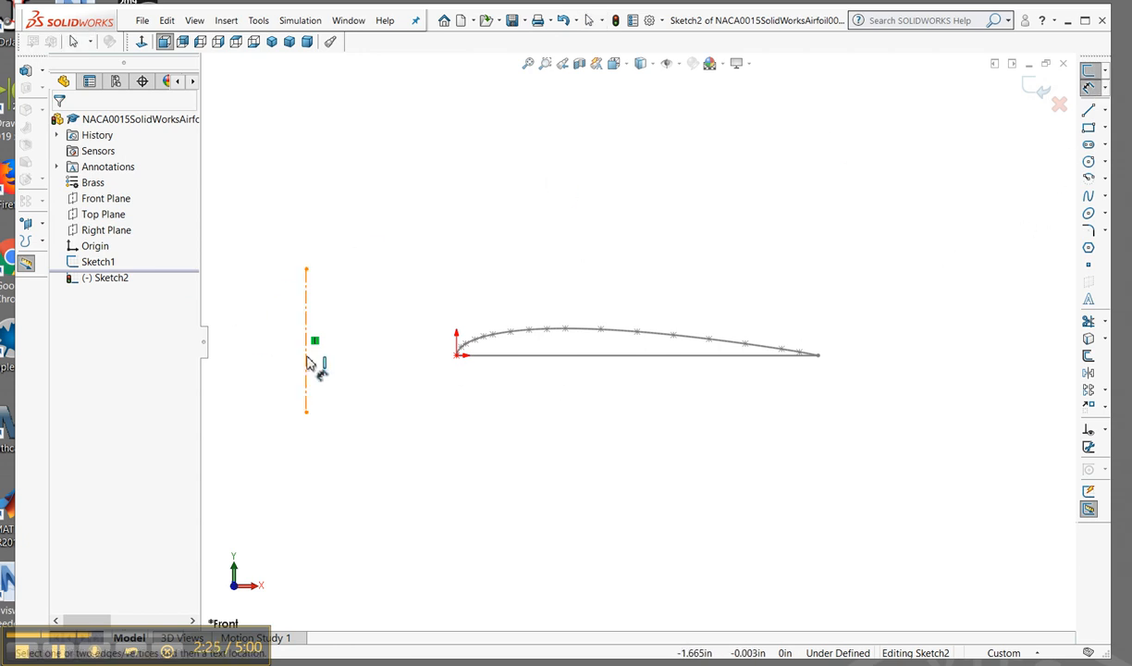
pyautogui.click(309, 363)
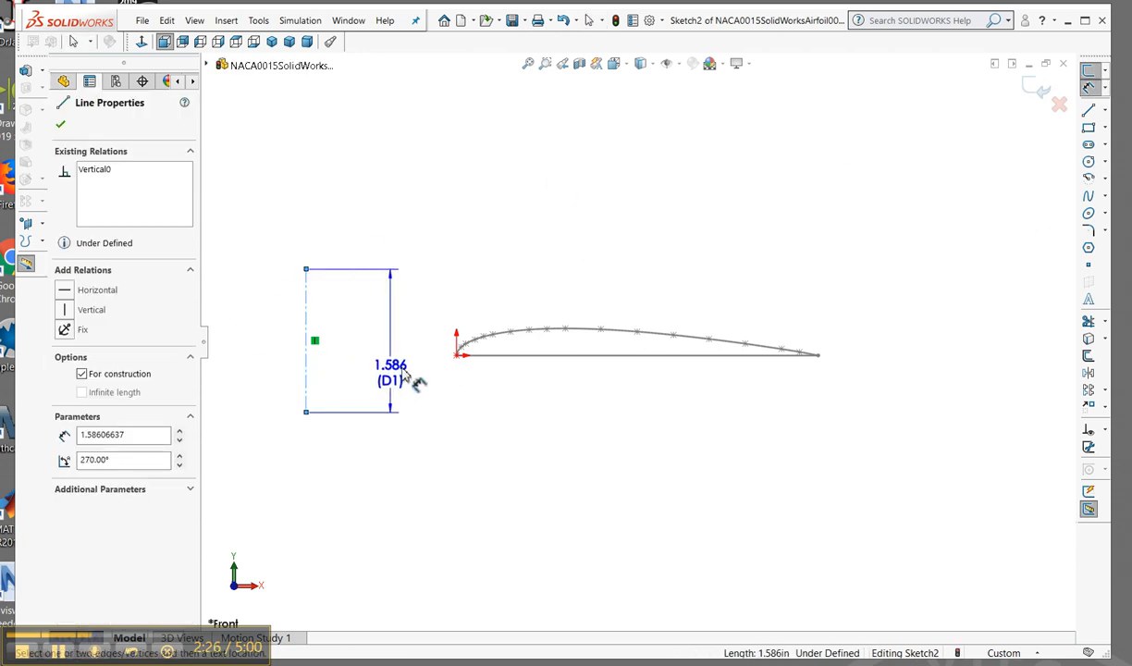
pyautogui.click(460, 358)
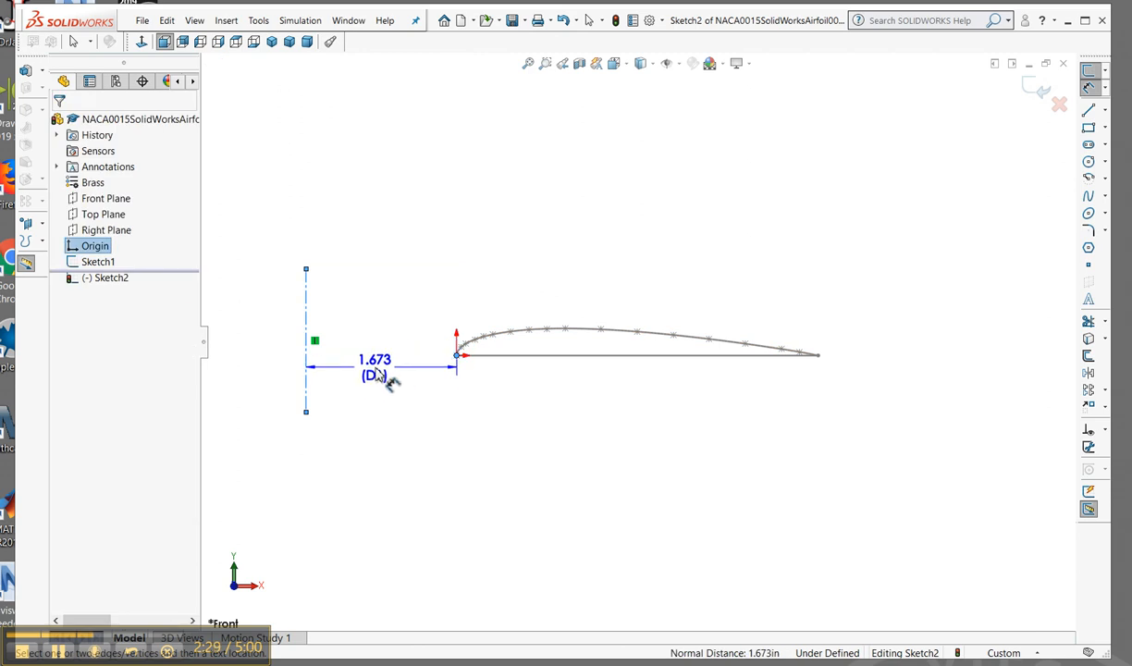
pyautogui.click(380, 378)
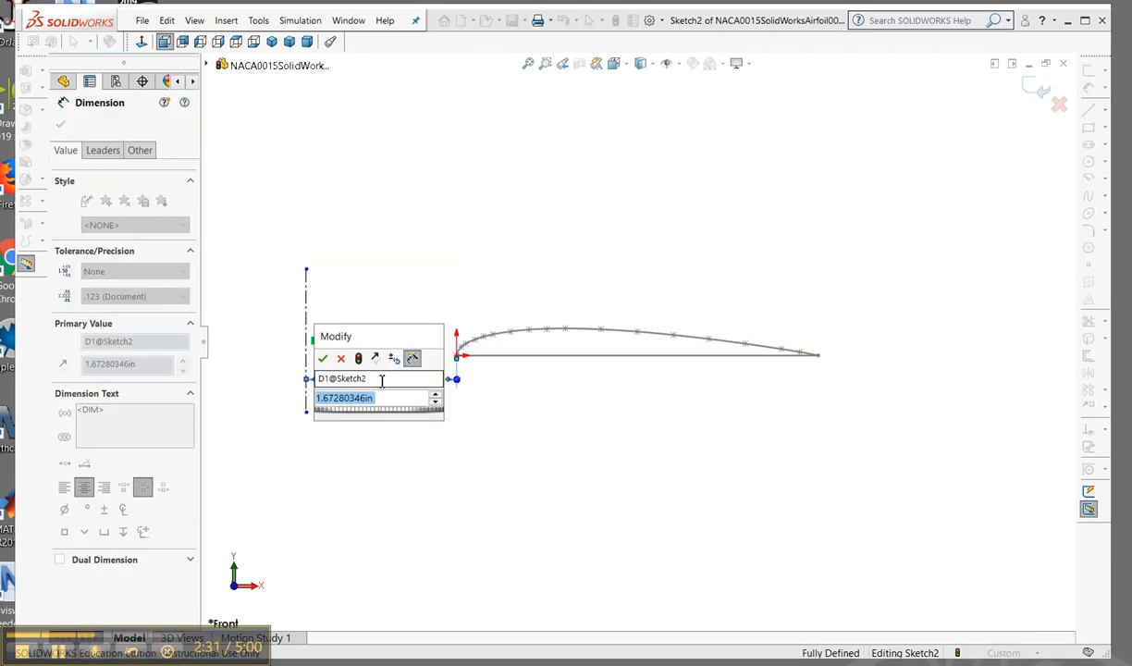
pyautogui.write('2')
pyautogui.press('Return')
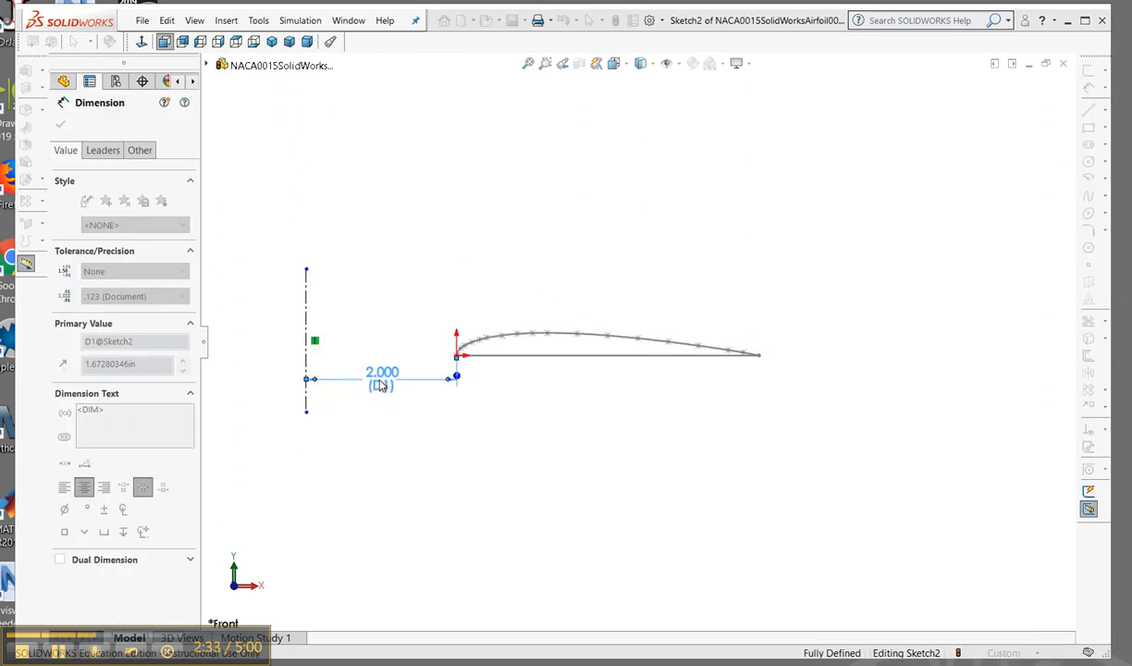
pyautogui.click(676, 442)
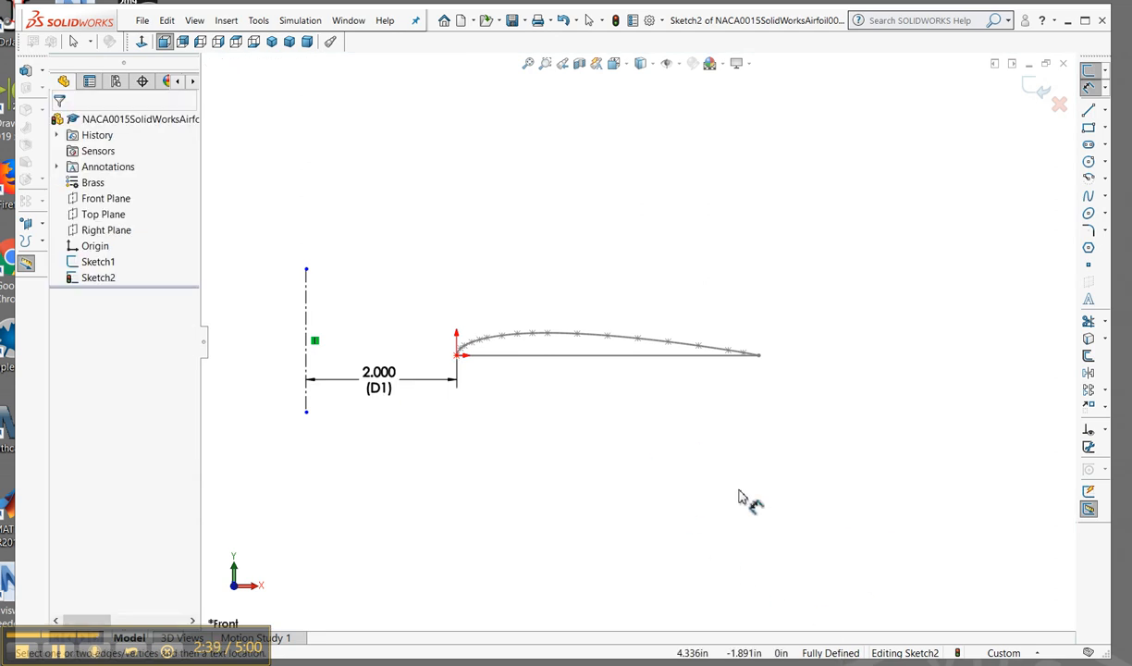
pyautogui.click(1036, 90)
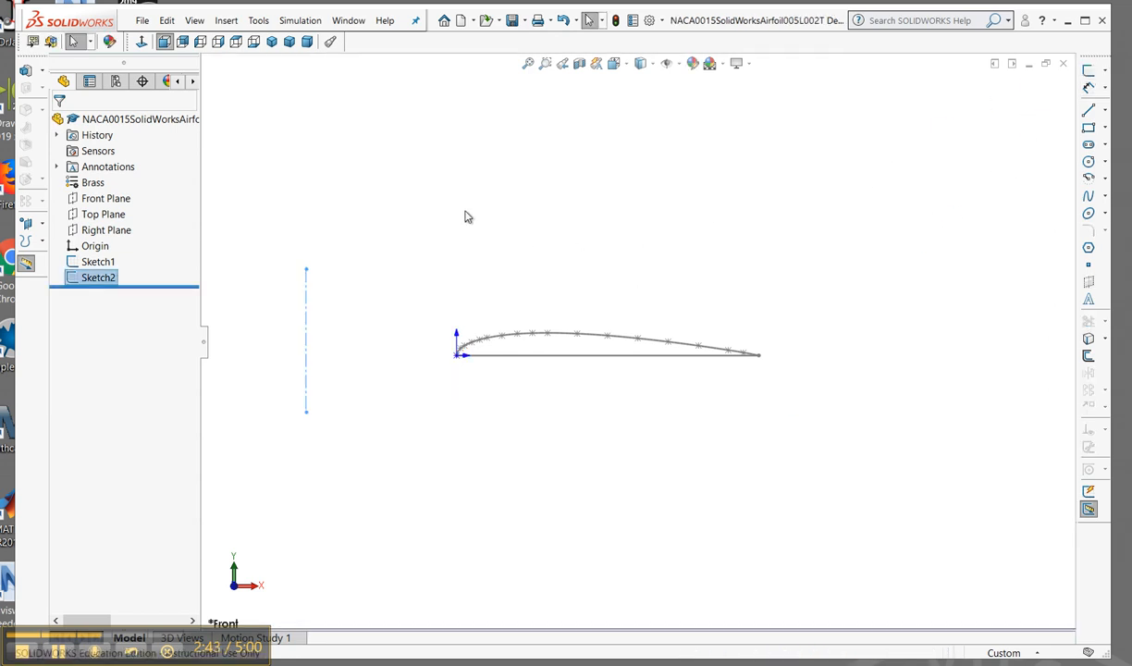
pyautogui.click(307, 41)
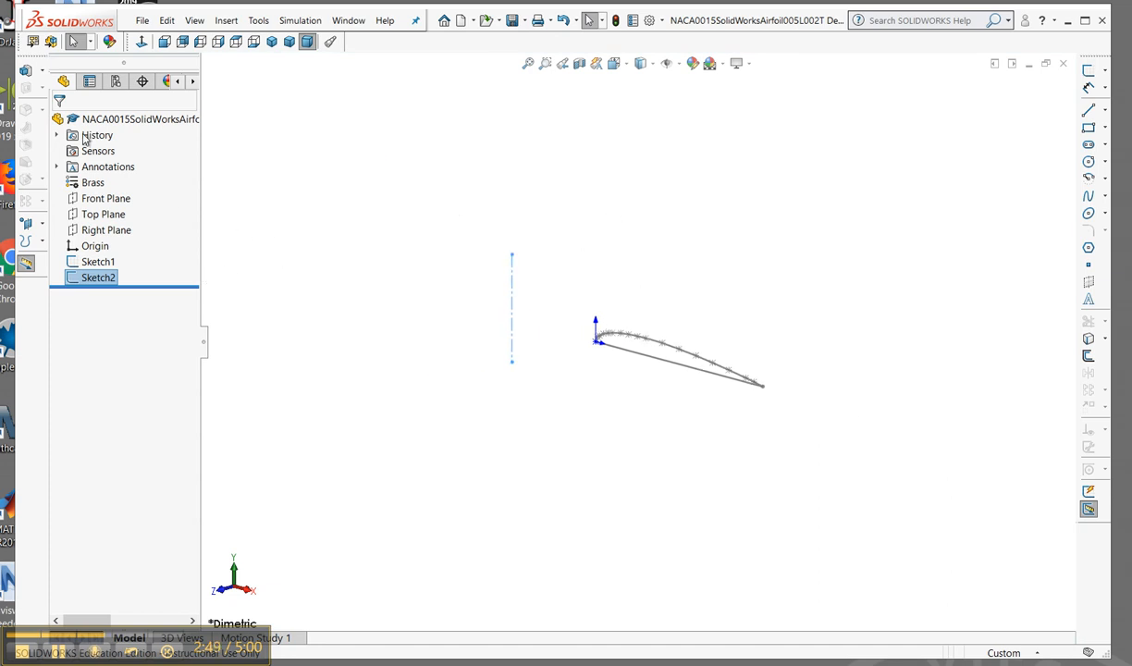
pyautogui.click(42, 72)
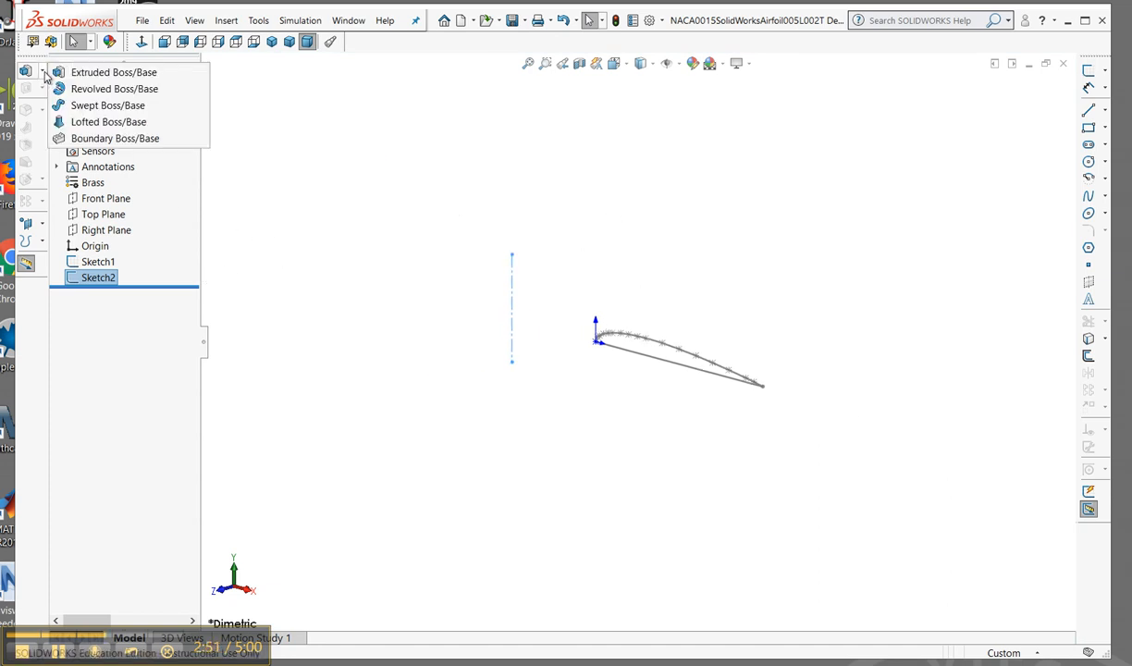
pyautogui.click(92, 96)
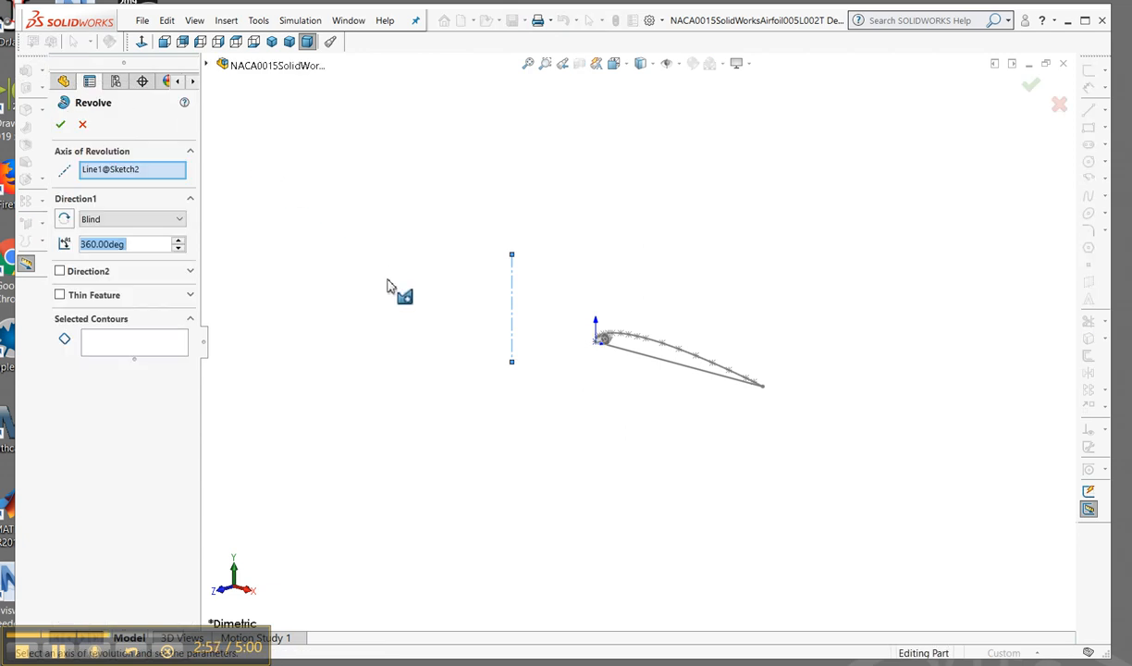
pyautogui.click(84, 125)
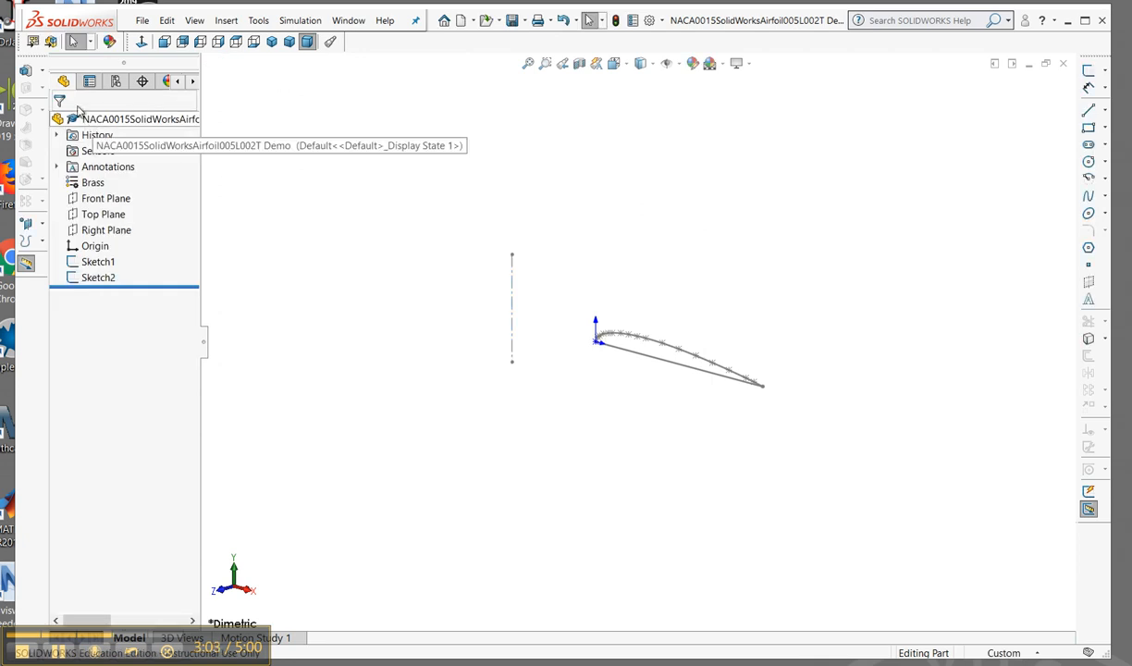
# Revolve the airfoil sketch 360 degrees about its straight chord line into a solid body.
pyautogui.click(41, 74)
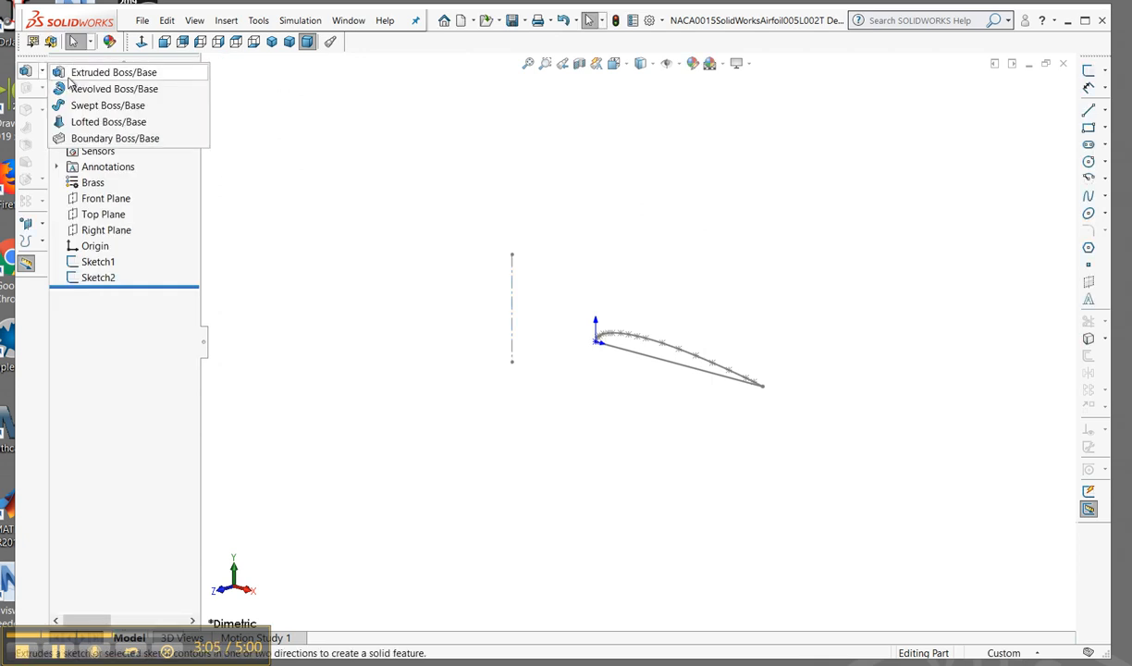
pyautogui.click(92, 89)
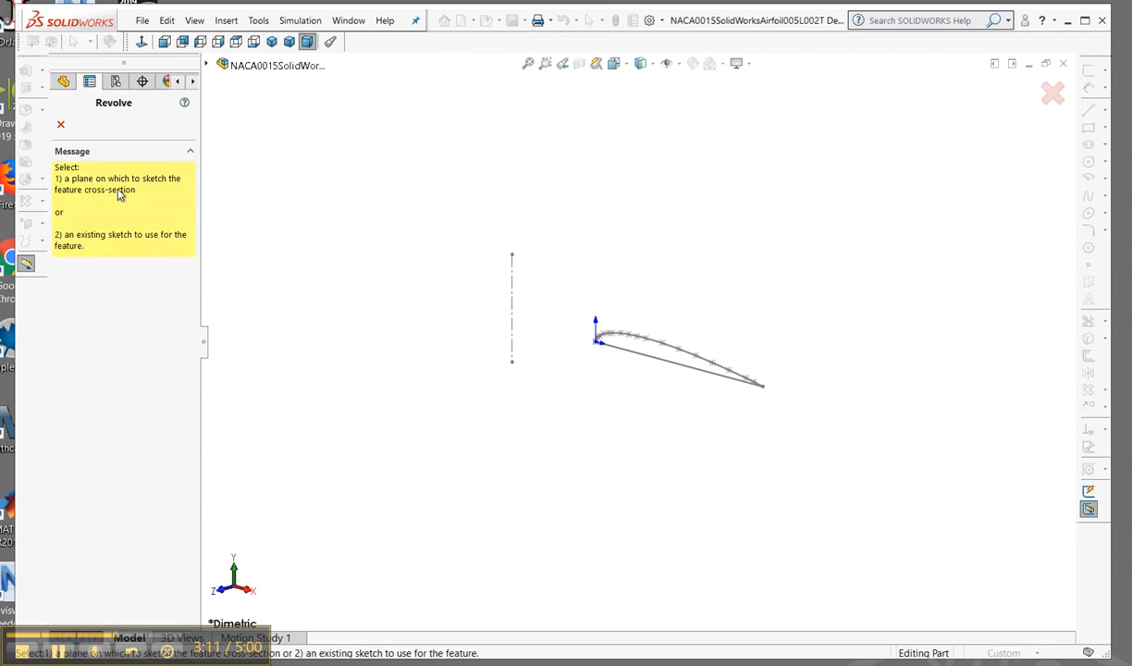
pyautogui.click(640, 360)
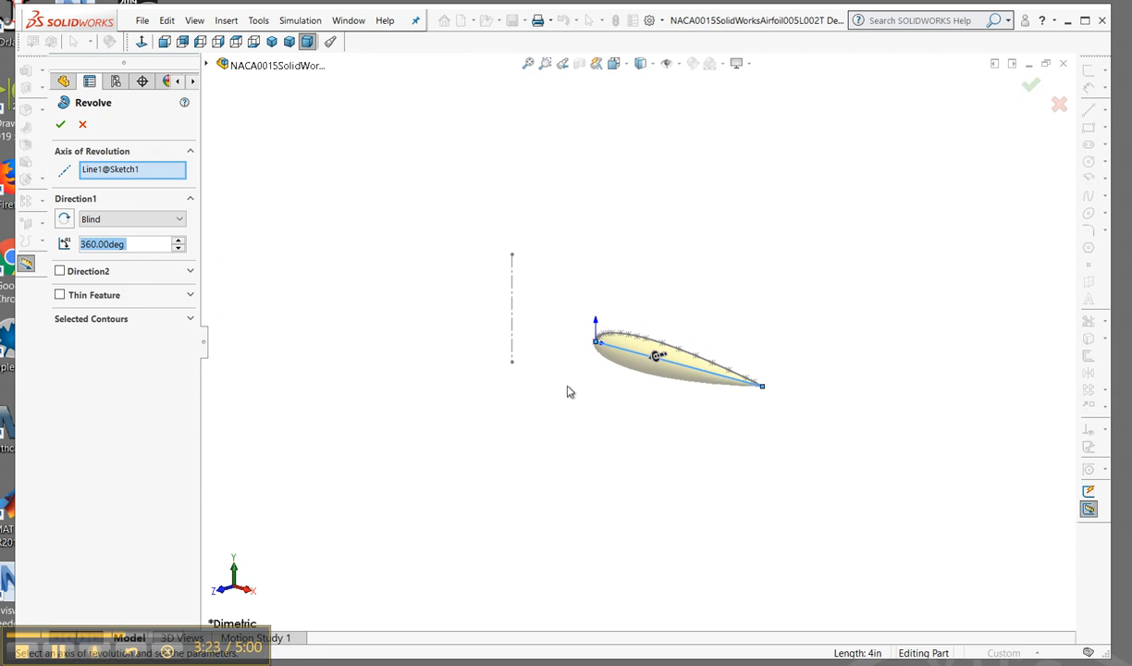
pyautogui.click(61, 124)
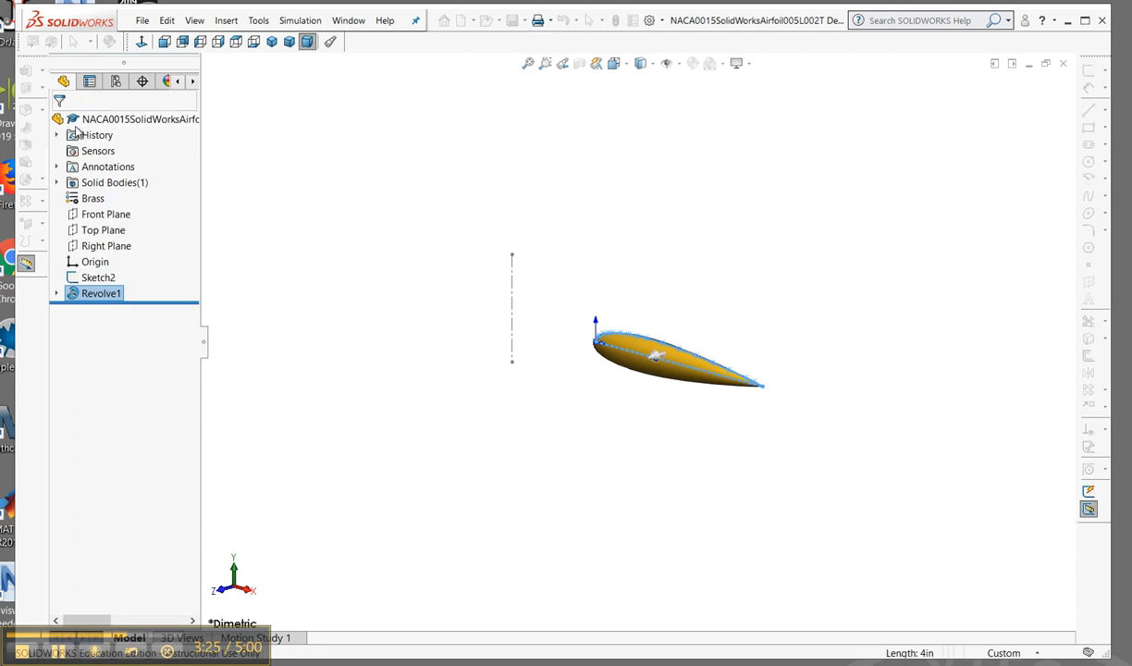
pyautogui.scroll(-5, 660, 399)
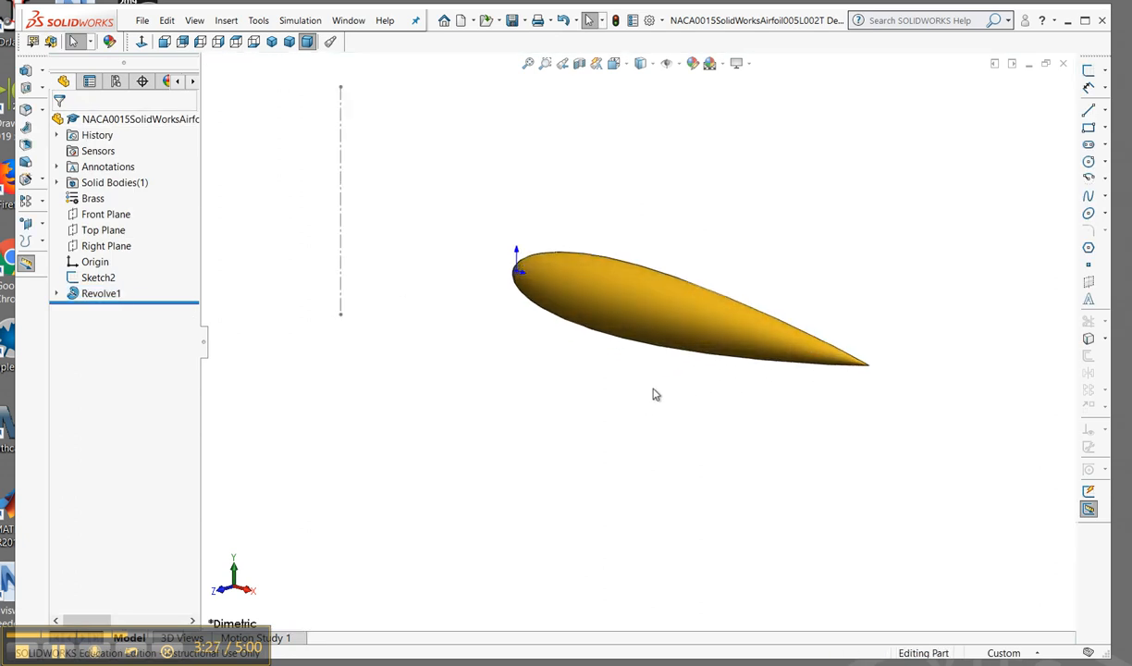
pyautogui.moveTo(627, 360); pyautogui.dragTo(639, 311, button='middle')
pyautogui.moveTo(661, 344); pyautogui.dragTo(632, 335, button='middle')
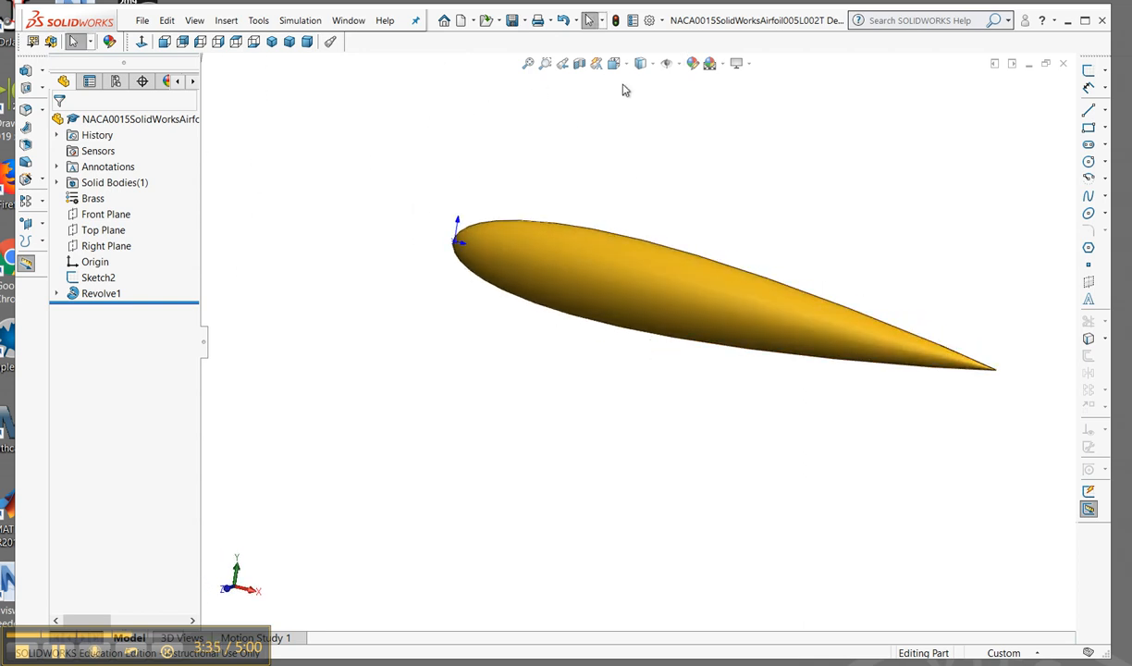
# Edit the revolve feature to use the vertical centerline ahead of the leading edge as its axis, replacing the chord line.
pyautogui.click(272, 42)
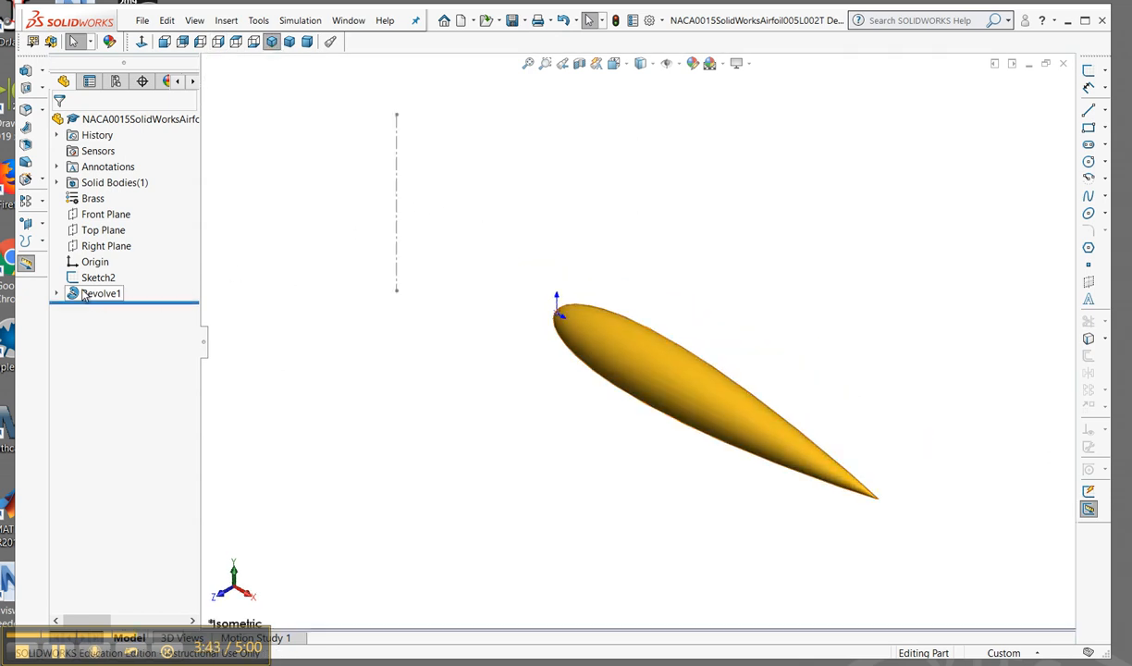
pyautogui.click(83, 294)
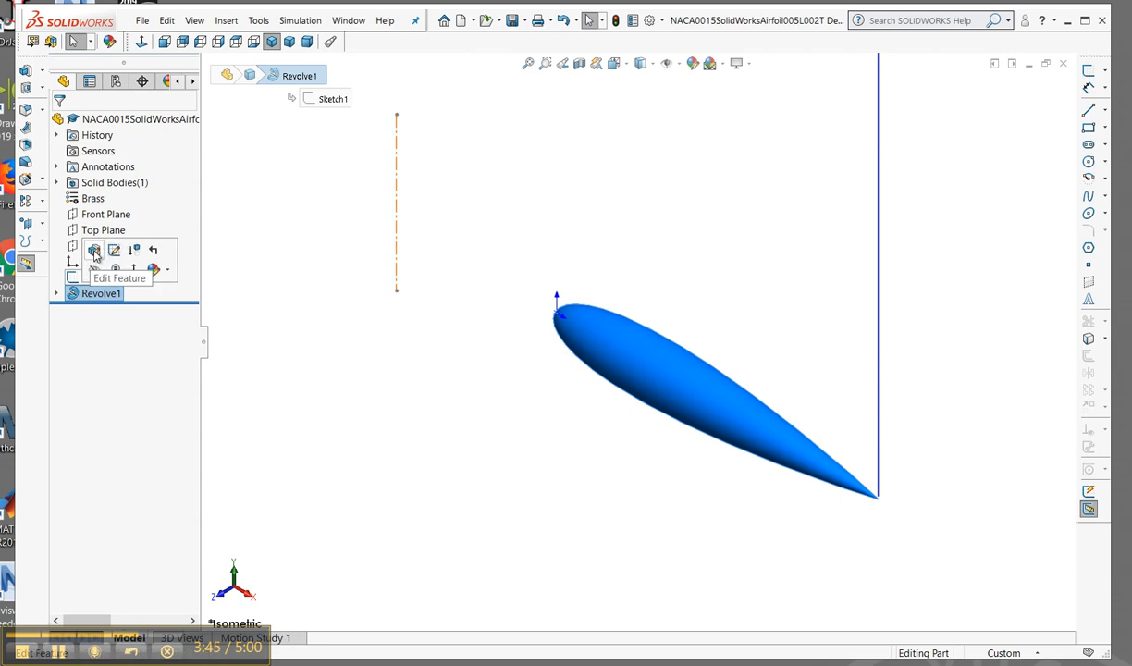
pyautogui.click(94, 252)
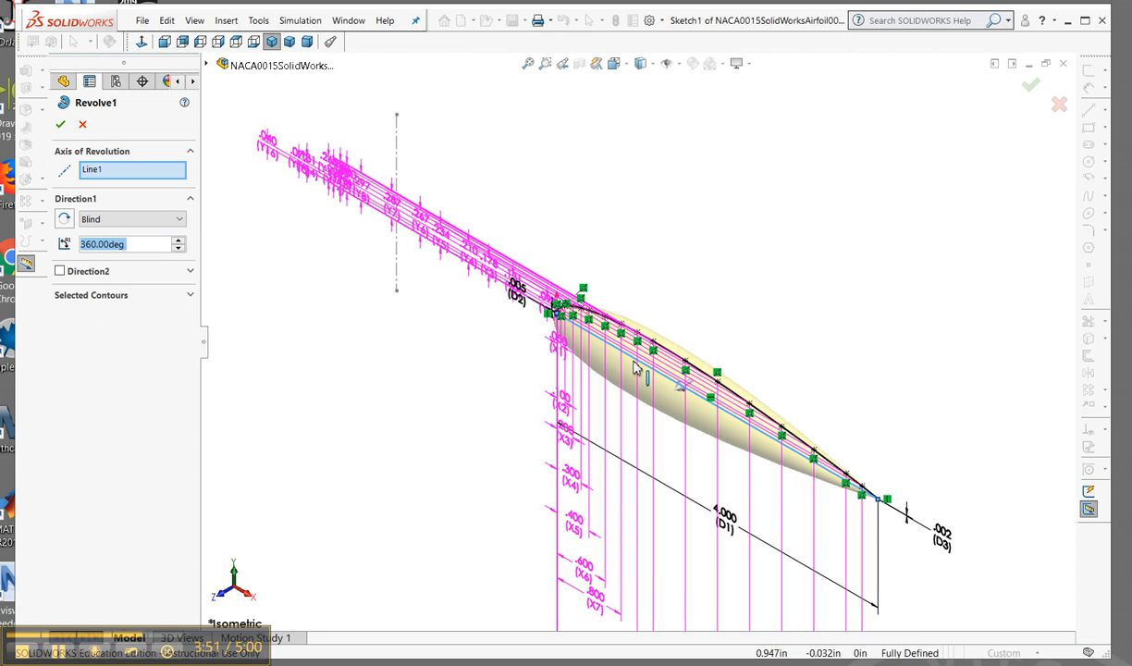
pyautogui.click(113, 174)
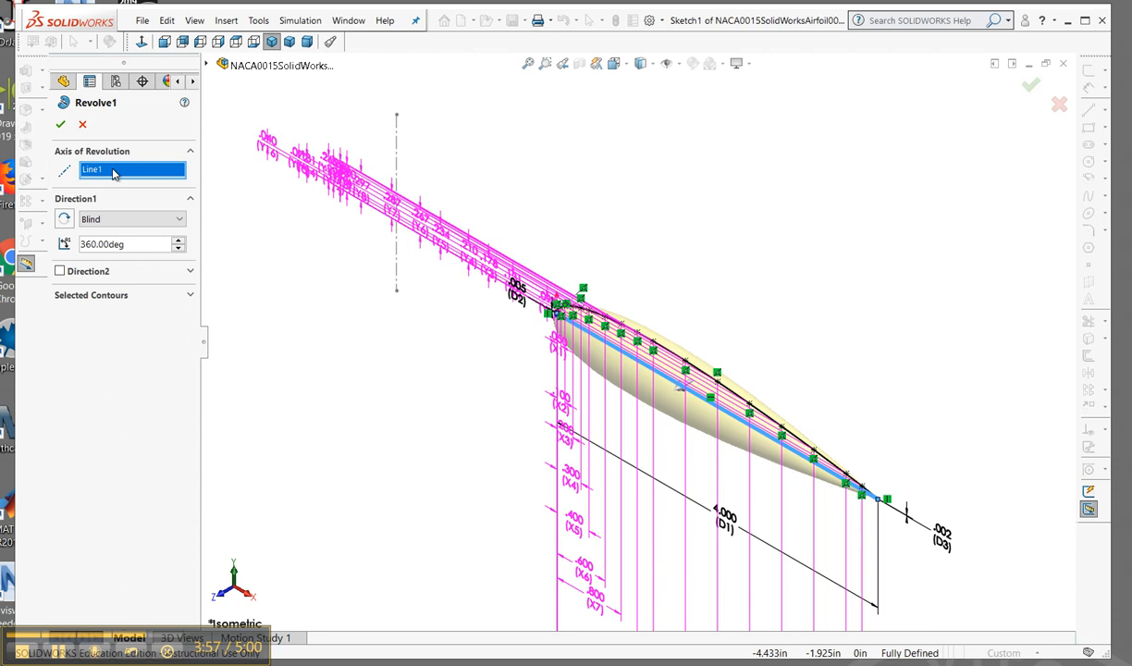
pyautogui.press('Delete')
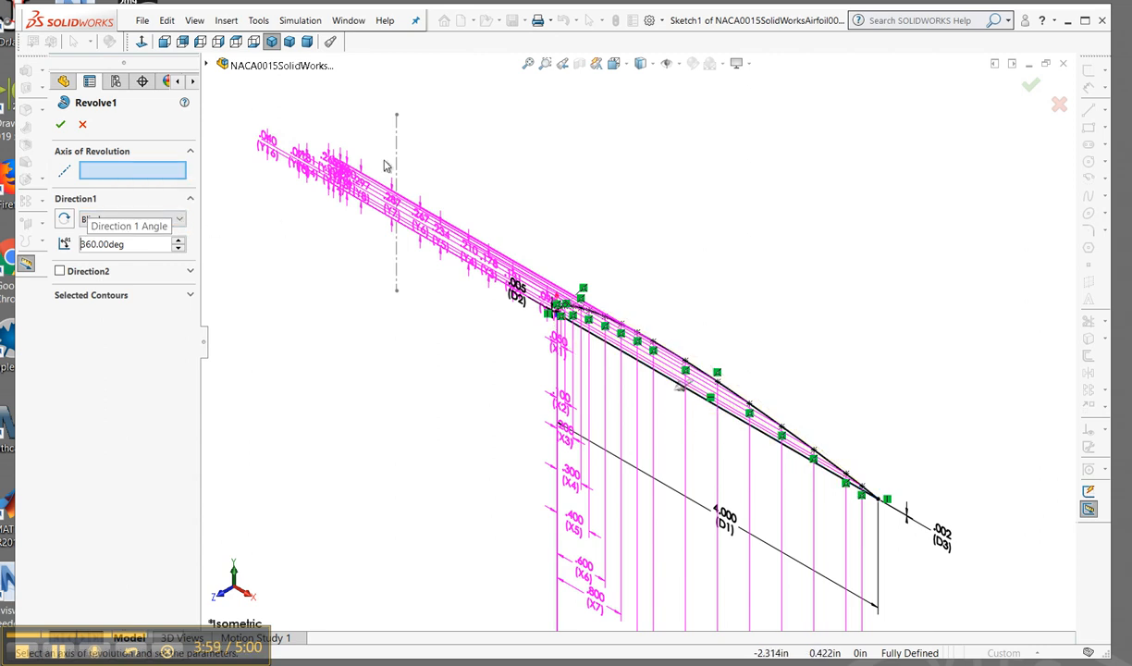
pyautogui.click(398, 155)
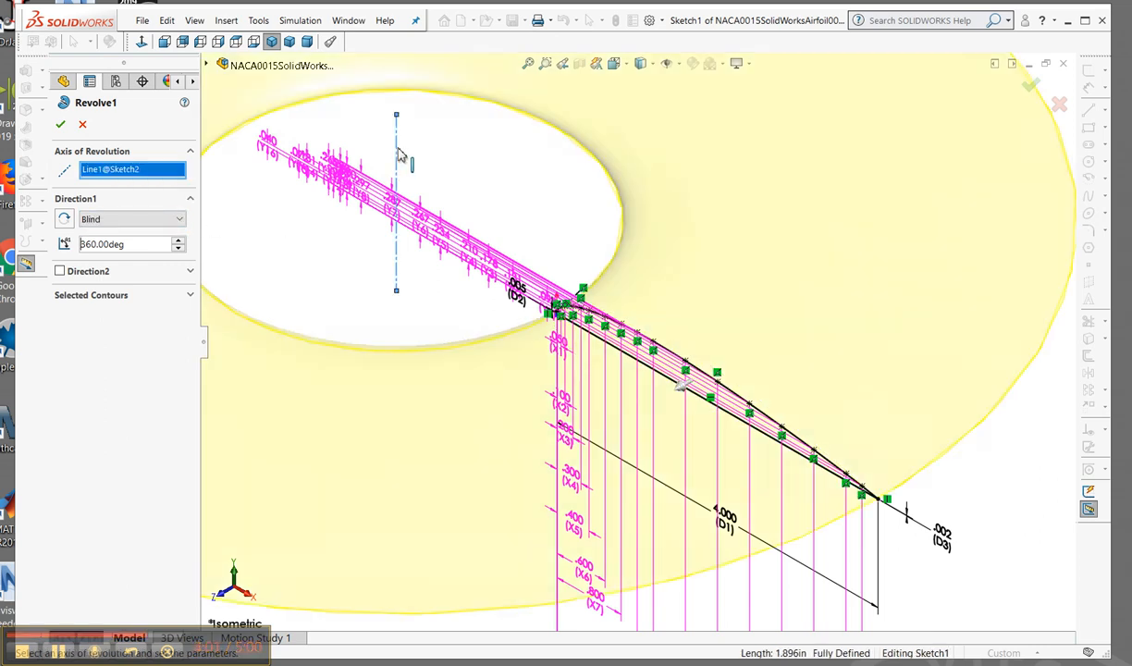
pyautogui.click(60, 124)
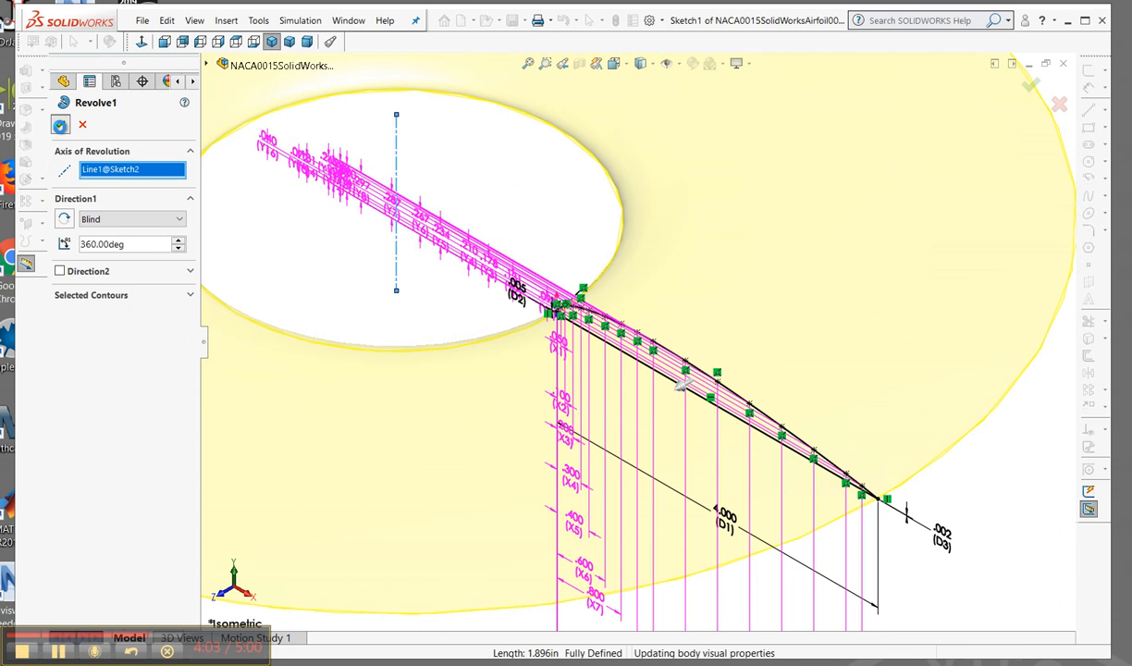
# Apply a planar section view through the revolved ring on the Front Plane with 0 in offset and examine the airfoil cross-section.
pyautogui.scroll(6, 402, 316)
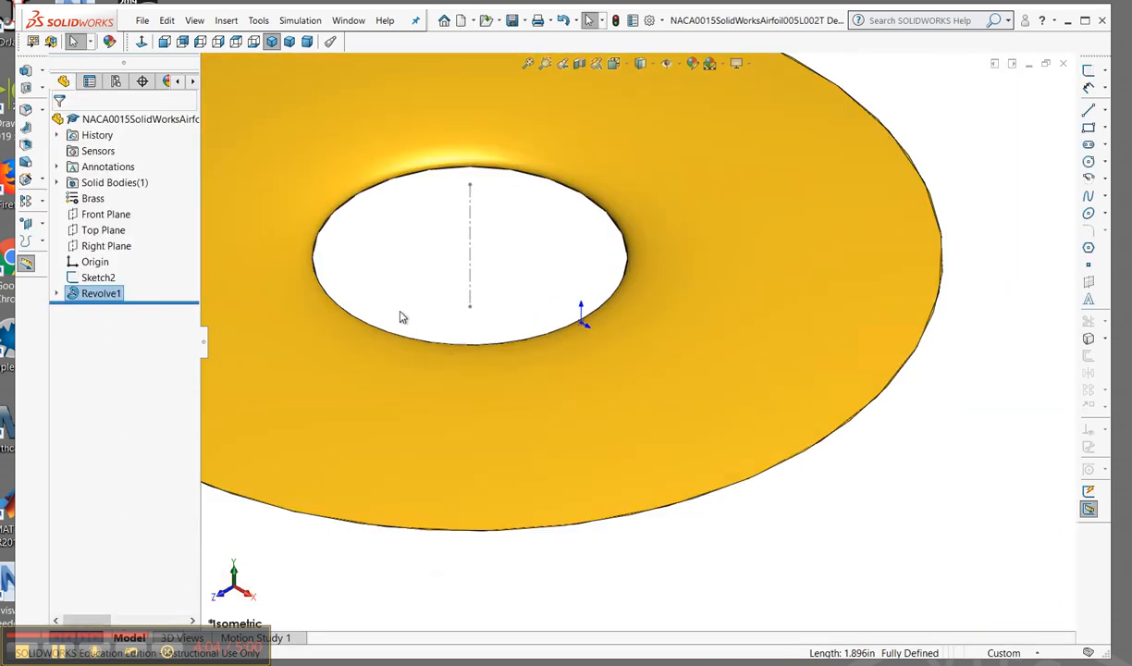
pyautogui.moveTo(408, 317)
pyautogui.mouseDown(button='middle')
pyautogui.moveTo(397, 226)
pyautogui.moveTo(397, 330)
pyautogui.mouseUp(button='middle')
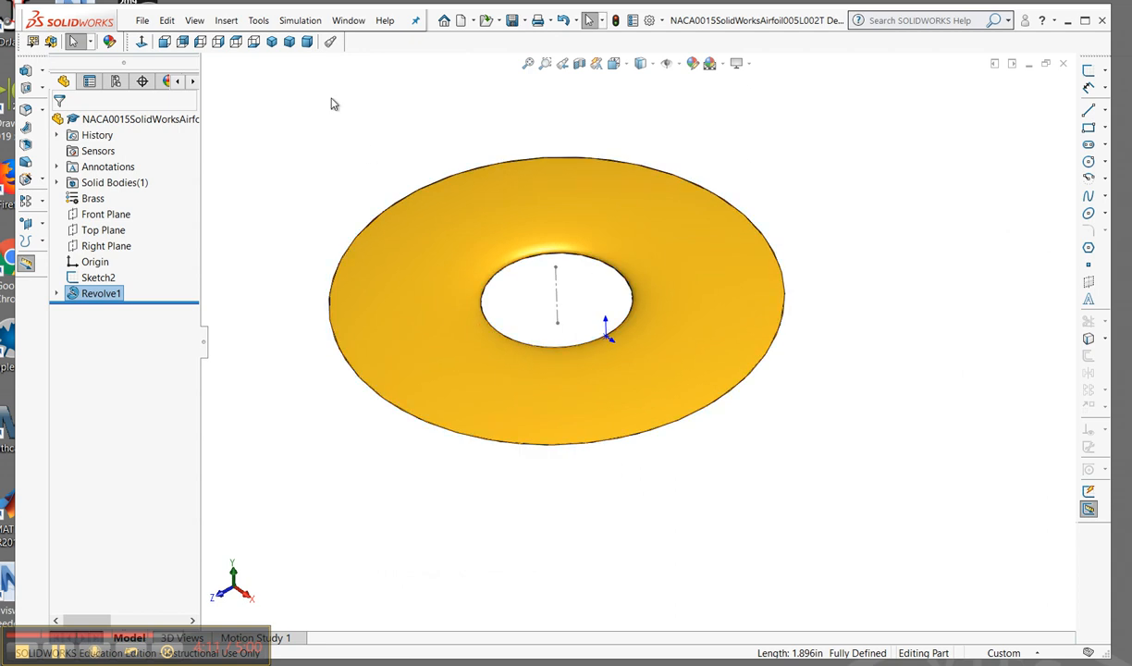
pyautogui.click(271, 40)
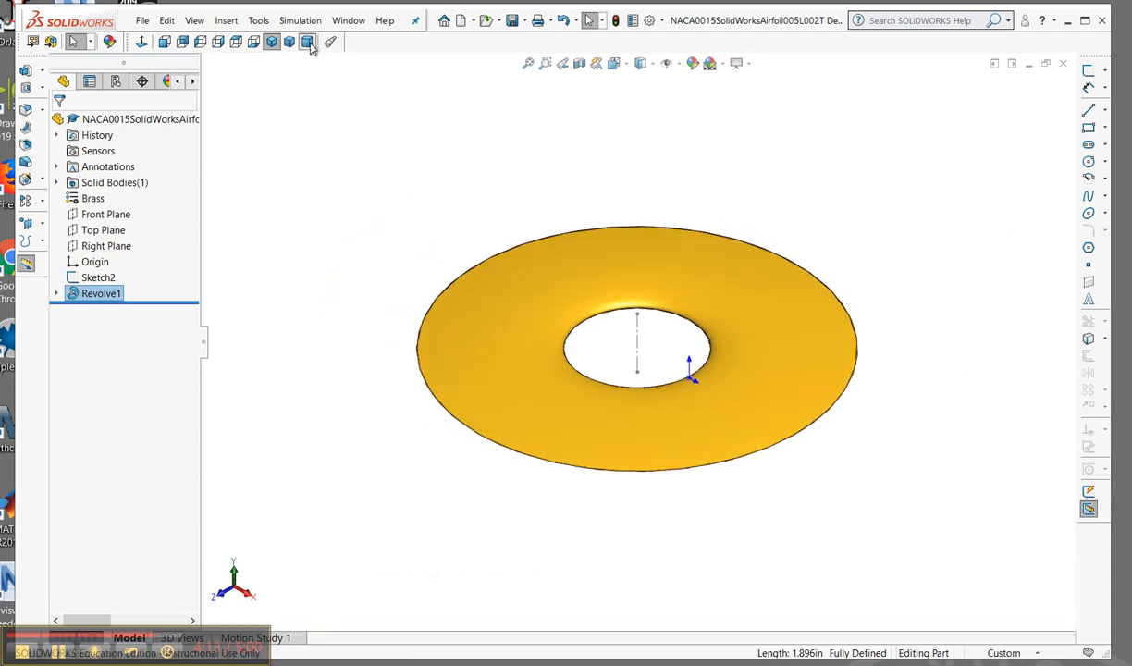
pyautogui.click(474, 143)
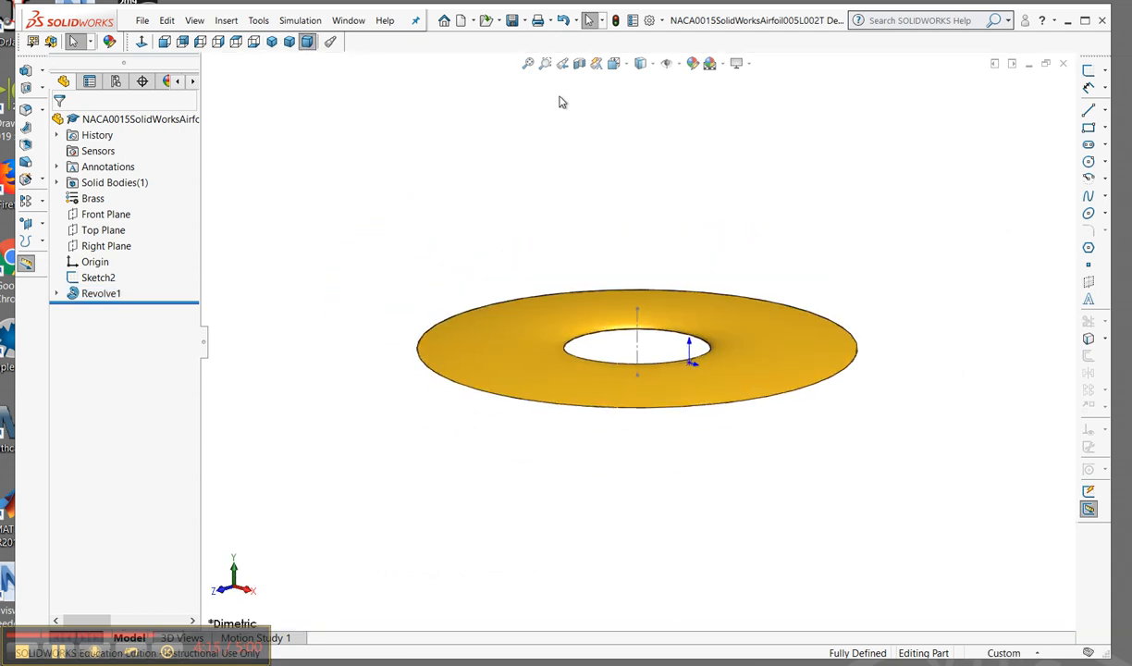
pyautogui.click(579, 63)
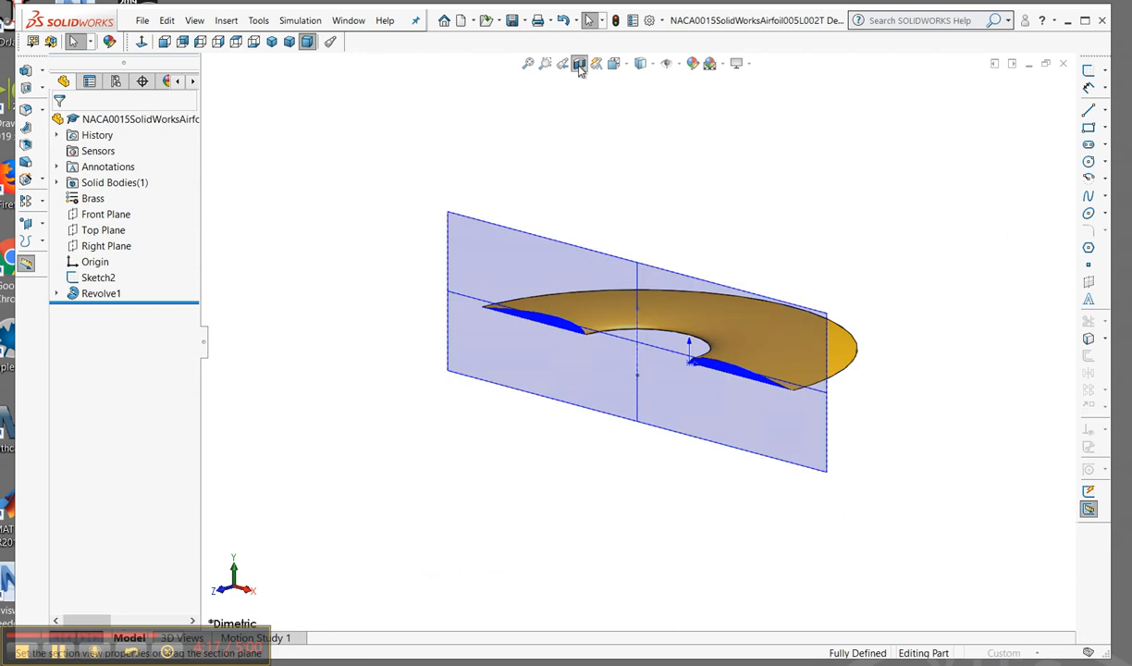
pyautogui.moveTo(568, 358); pyautogui.dragTo(602, 367)
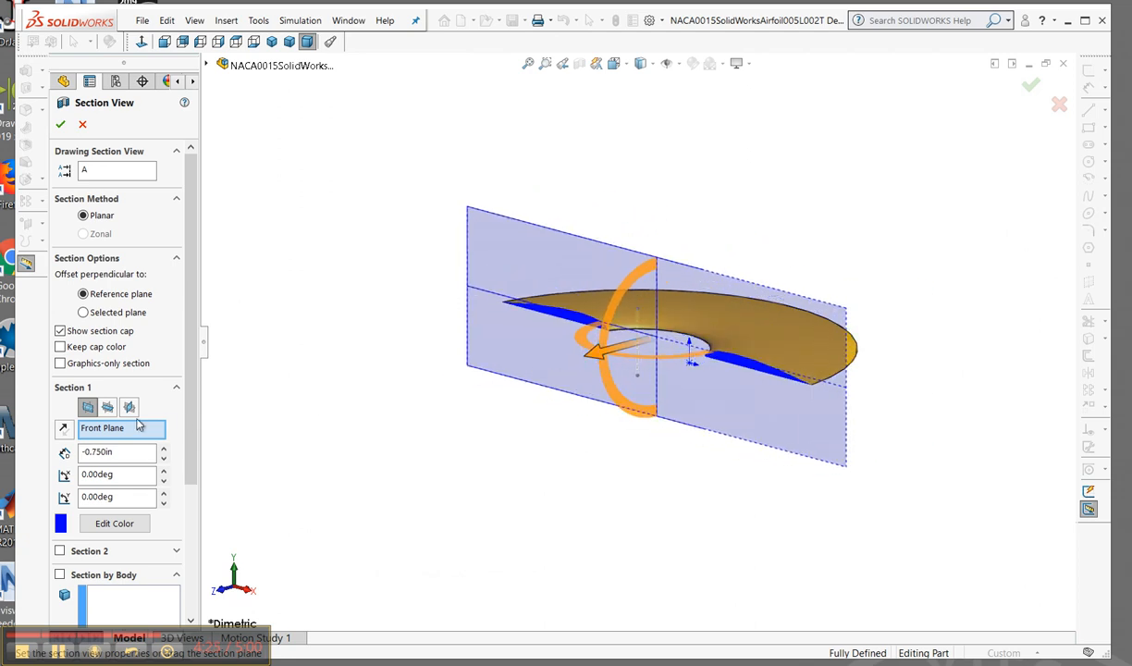
pyautogui.click(107, 407)
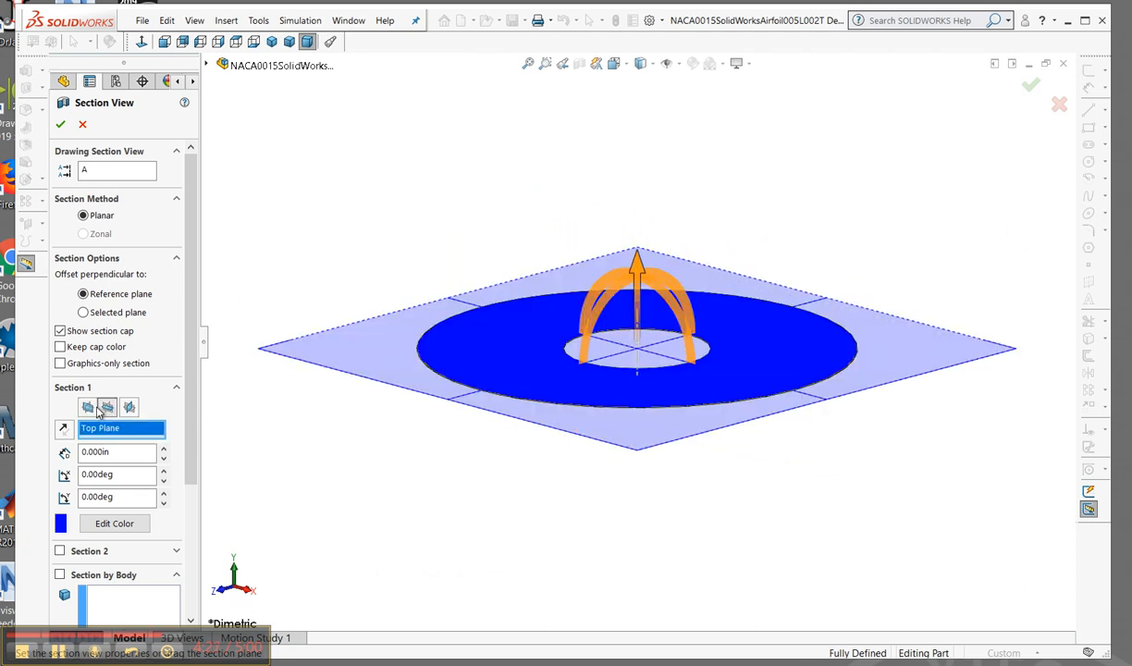
pyautogui.click(86, 407)
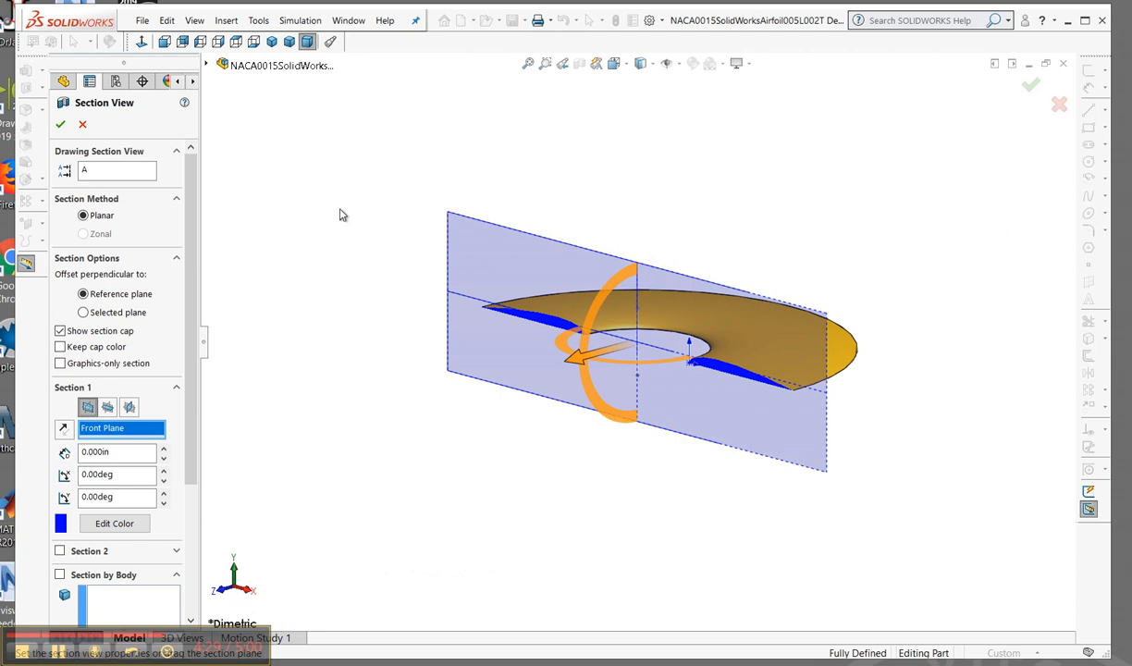
pyautogui.click(81, 127)
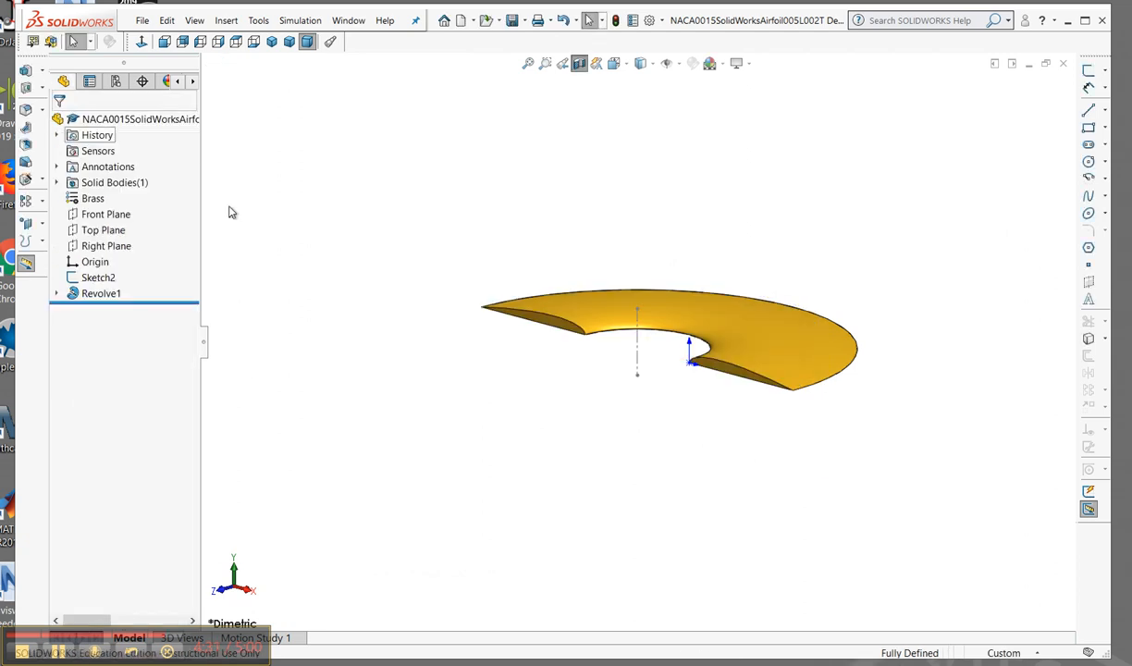
pyautogui.moveTo(632, 410)
pyautogui.mouseDown(button='middle')
pyautogui.moveTo(629, 444)
pyautogui.moveTo(634, 373)
pyautogui.moveTo(703, 356)
pyautogui.moveTo(618, 374)
pyautogui.moveTo(636, 421)
pyautogui.moveTo(586, 464)
pyautogui.moveTo(640, 378)
pyautogui.moveTo(656, 415)
pyautogui.moveTo(649, 372)
pyautogui.moveTo(618, 379)
pyautogui.moveTo(641, 417)
pyautogui.mouseUp(button='middle')
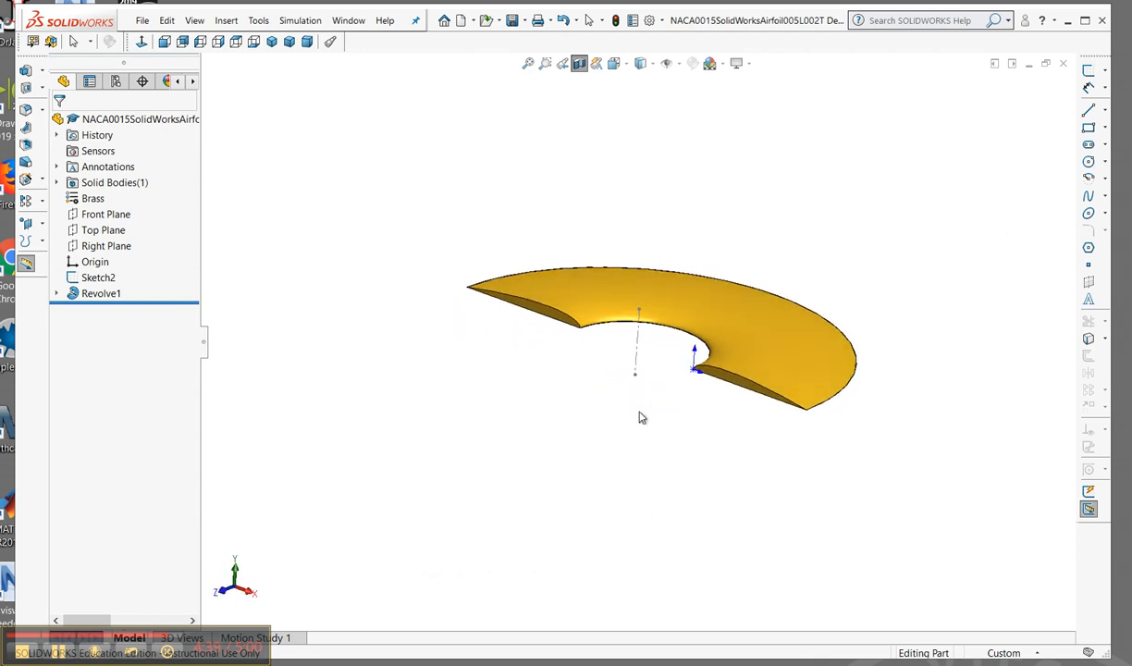